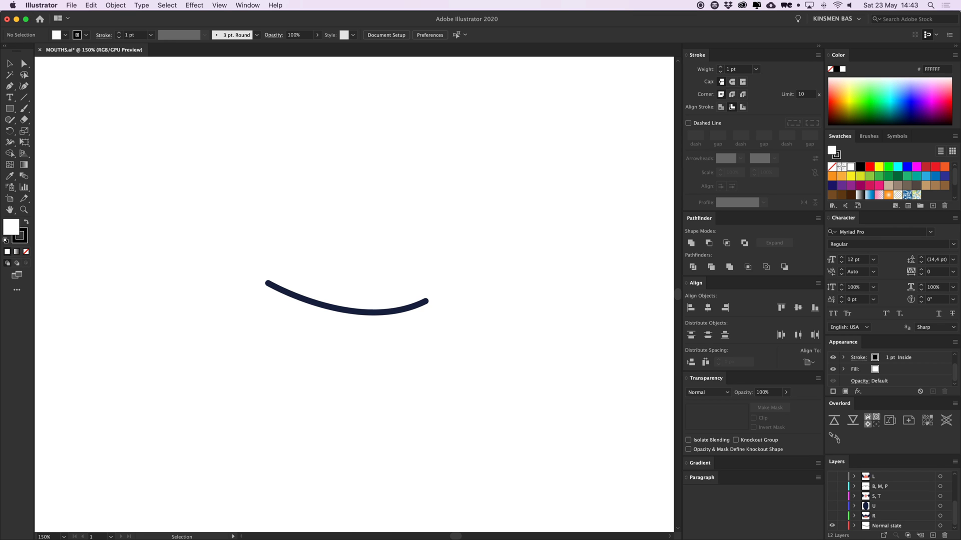
# Switch to After Effects and look over the character and its layers in the LIP SYNC CLEAN SLATE composition.
pyautogui.press('super+Tab')
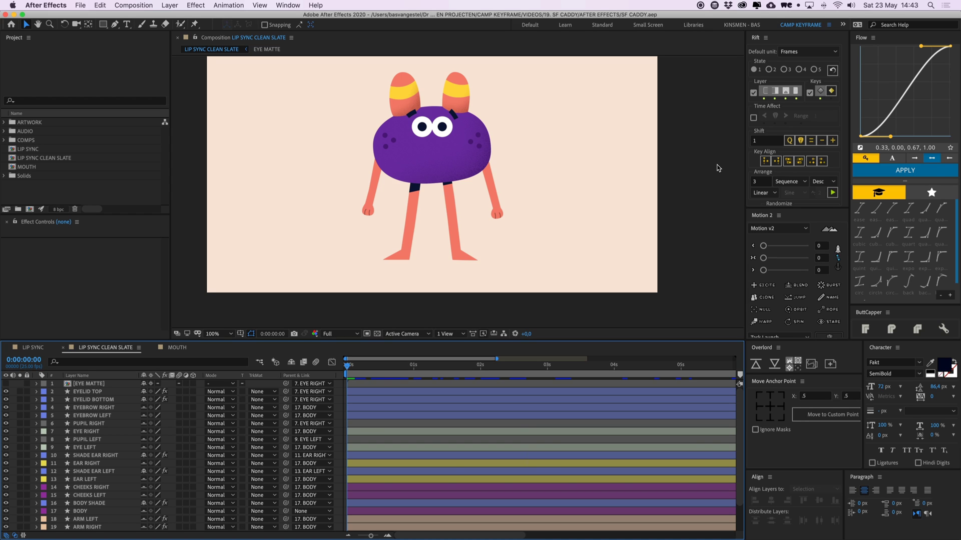
pyautogui.moveTo(447, 166); pyautogui.dragTo(454, 170)
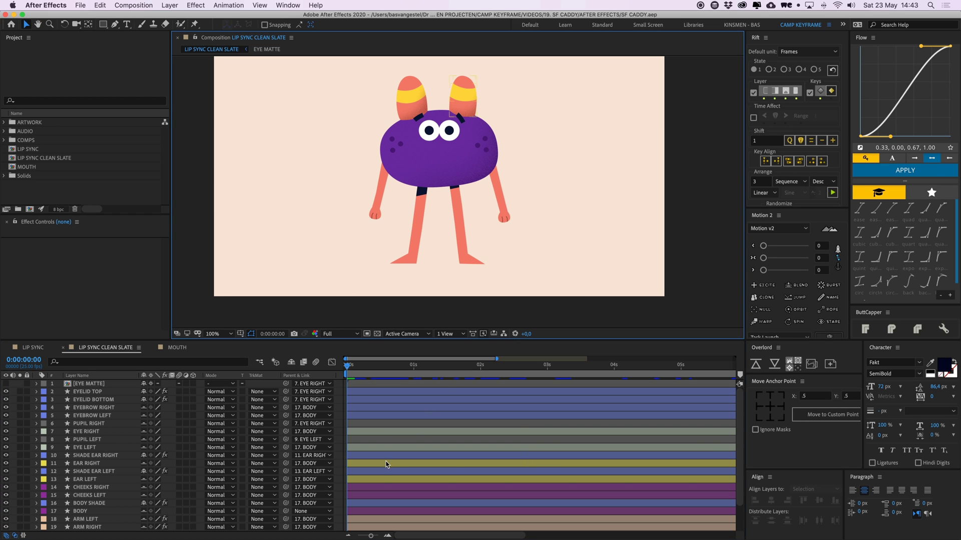
pyautogui.scroll(-2, 386, 465)
pyautogui.click(133, 403)
pyautogui.moveTo(436, 95); pyautogui.dragTo(418, 130)
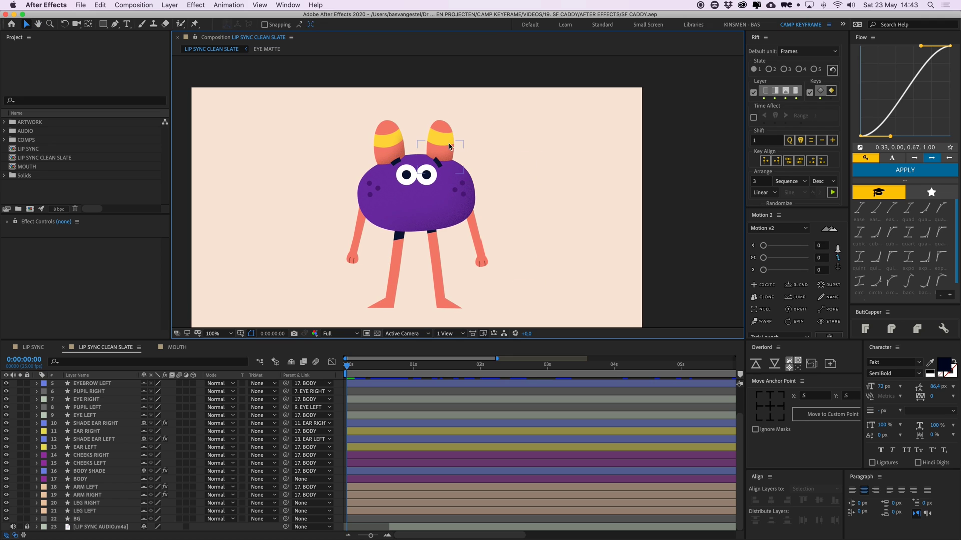
# Switch back to Illustrator and examine the Normal state mouth, briefly showing the R mouth layer over it.
pyautogui.press('super+Tab')
pyautogui.moveTo(444, 246); pyautogui.dragTo(443, 233)
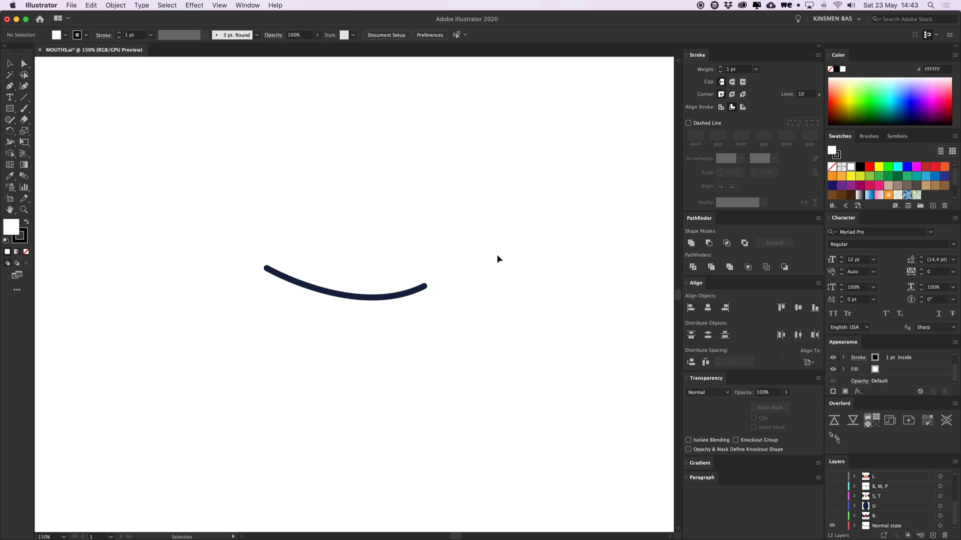
pyautogui.moveTo(237, 225)
pyautogui.mouseDown()
pyautogui.moveTo(307, 287)
pyautogui.moveTo(507, 353)
pyautogui.mouseUp()
pyautogui.click(617, 405)
pyautogui.click(833, 517)
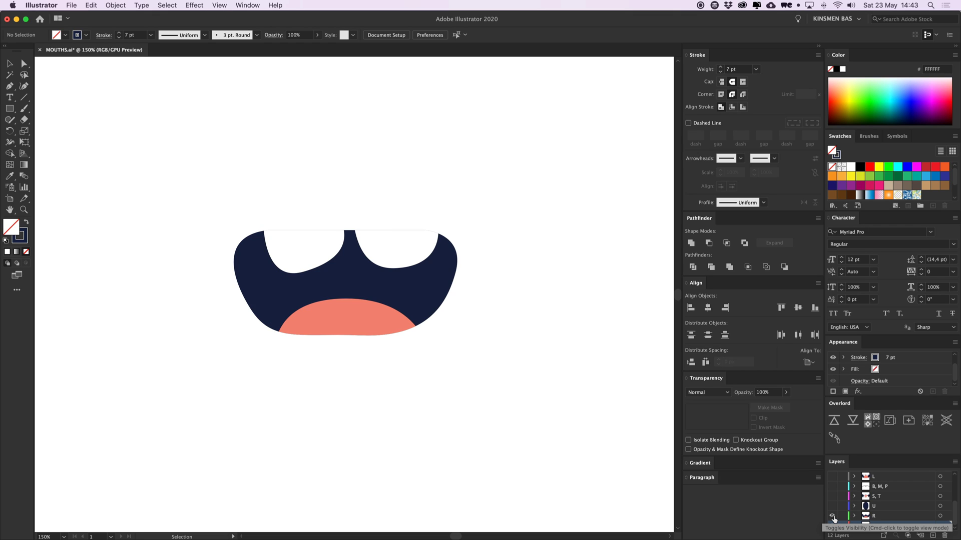
pyautogui.keyDown('alt'); pyautogui.click(833, 518); pyautogui.keyUp('alt')
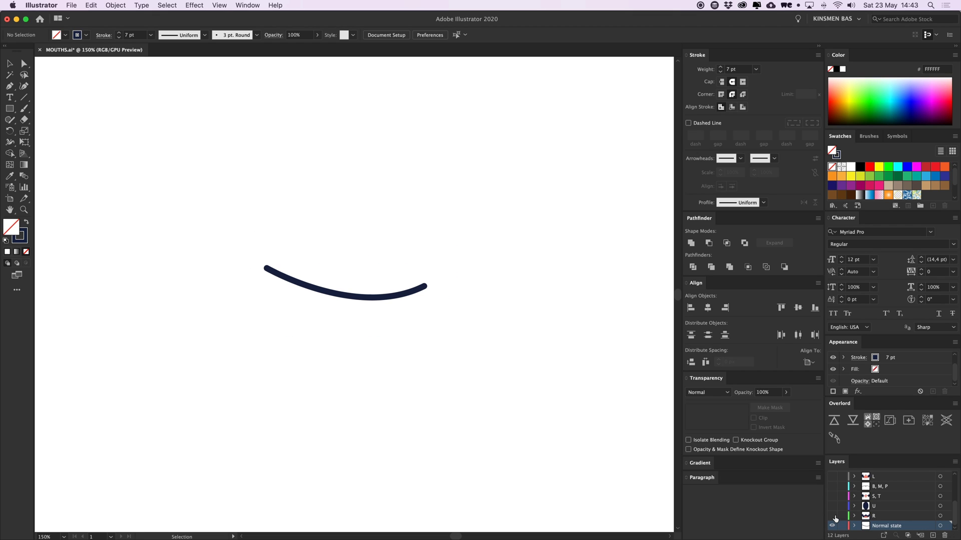
# Show the R and U mouth layers for inspection, and return to viewing only the Normal state layer.
pyautogui.click(834, 517)
pyautogui.click(834, 507)
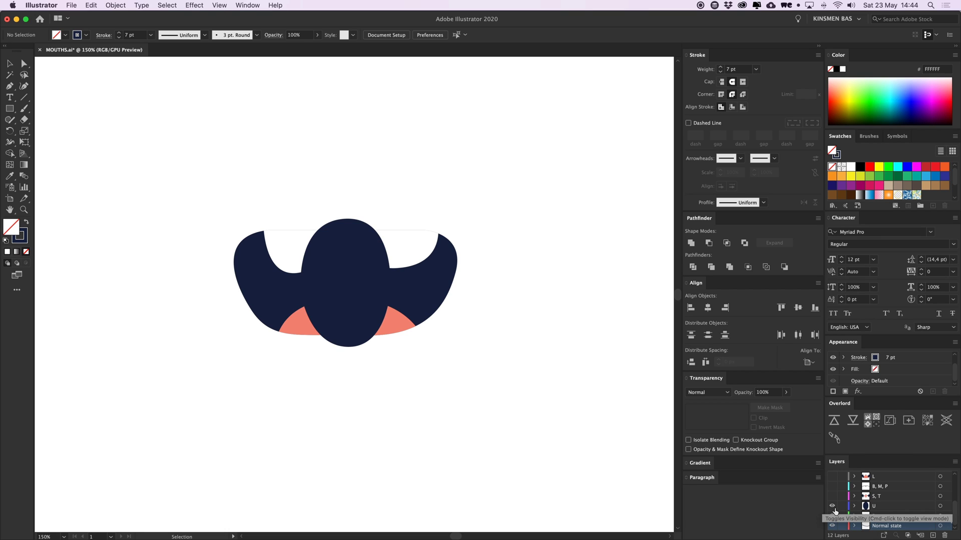
pyautogui.click(834, 509)
pyautogui.click(834, 509)
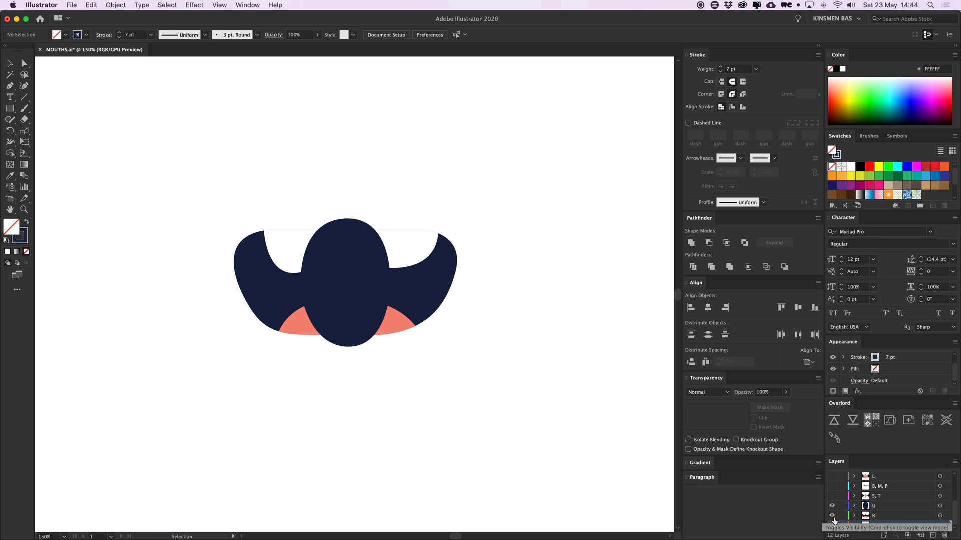
pyautogui.keyDown('alt'); pyautogui.click(833, 524); pyautogui.keyUp('alt')
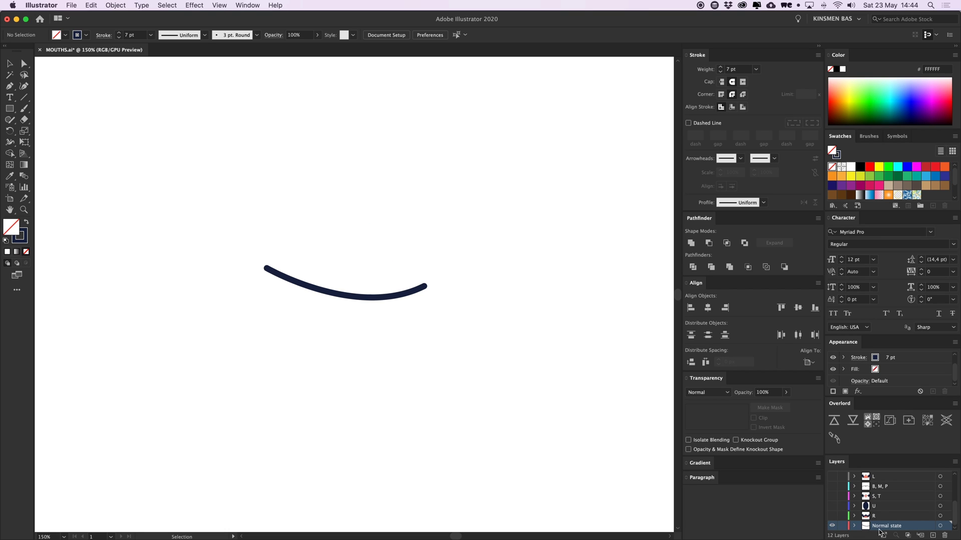
# Show the R, U, S, T and B, M, P mouth layers in turn, leaving only B, M, P visible.
pyautogui.click(833, 516)
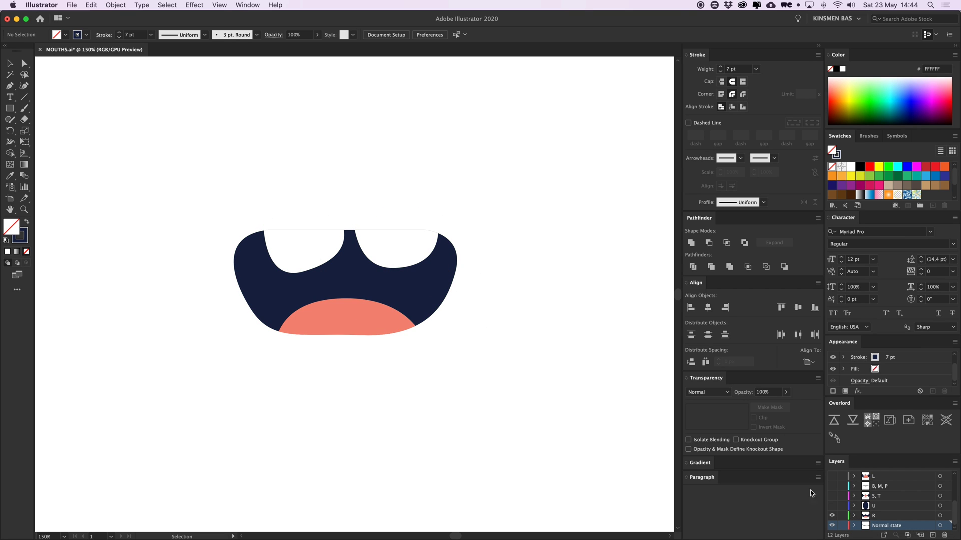
pyautogui.click(833, 505)
pyautogui.click(833, 496)
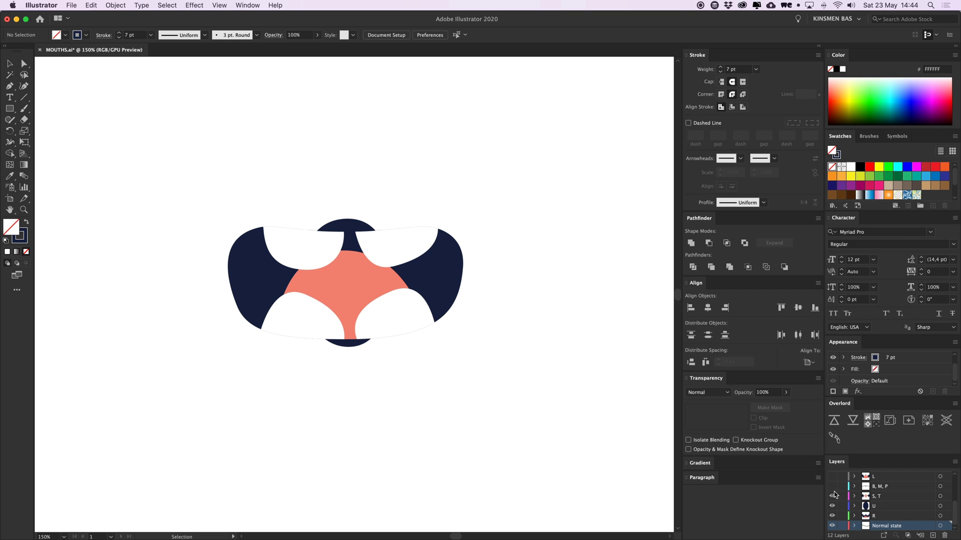
pyautogui.click(832, 487)
pyautogui.moveTo(833, 497); pyautogui.dragTo(833, 526)
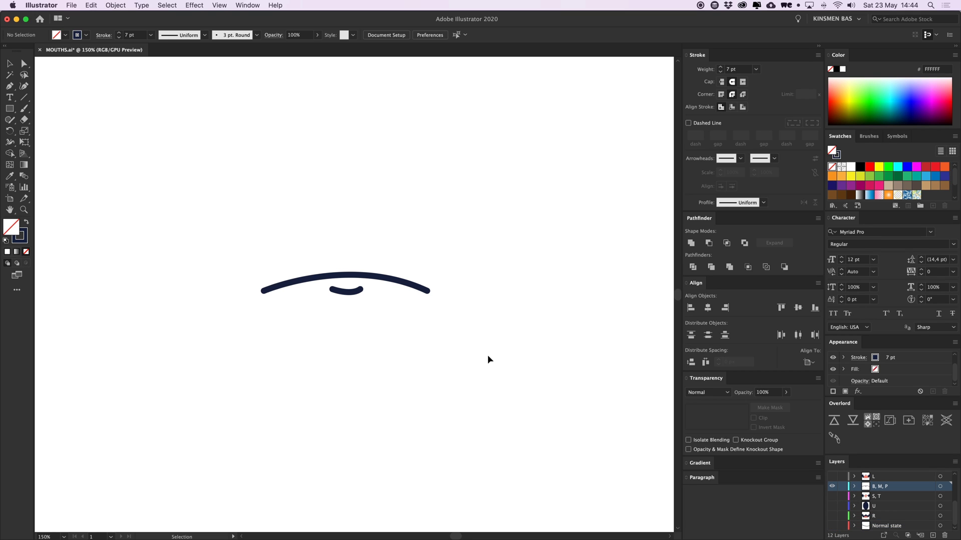
# Hide the B, M, P layer and view the L mouth on its own before hiding it.
pyautogui.click(833, 487)
pyautogui.click(833, 476)
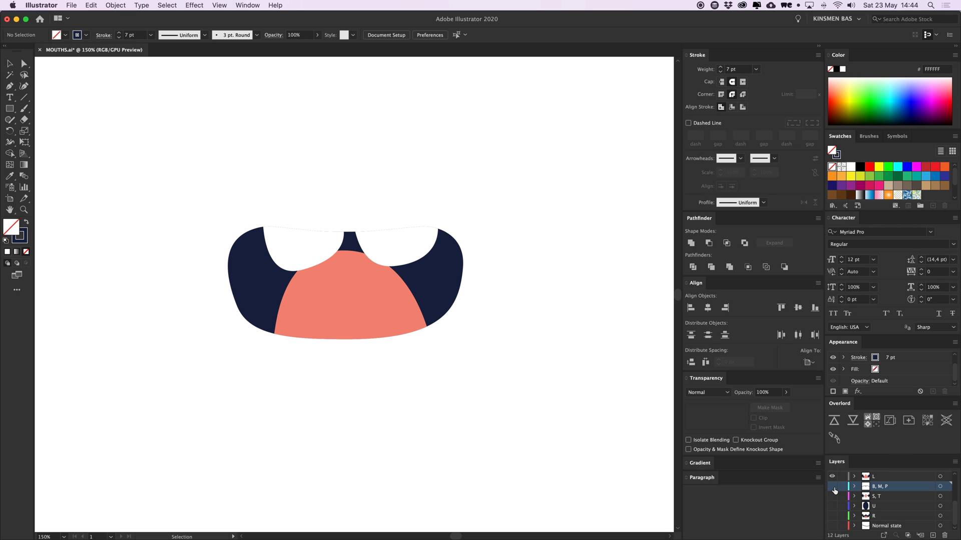
pyautogui.scroll(3, 835, 491)
pyautogui.scroll(-3, 836, 487)
pyautogui.scroll(1, 834, 481)
pyautogui.click(833, 497)
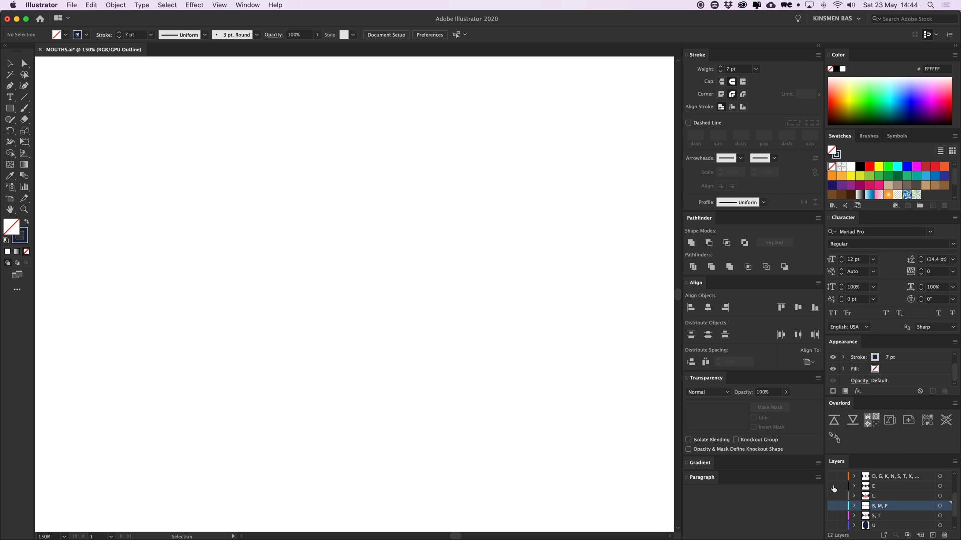
# View the E mouth and the D, G, K, N, S, T, X mouth, hiding each layer after inspection.
pyautogui.click(834, 488)
pyautogui.scroll(1, 834, 491)
pyautogui.click(833, 496)
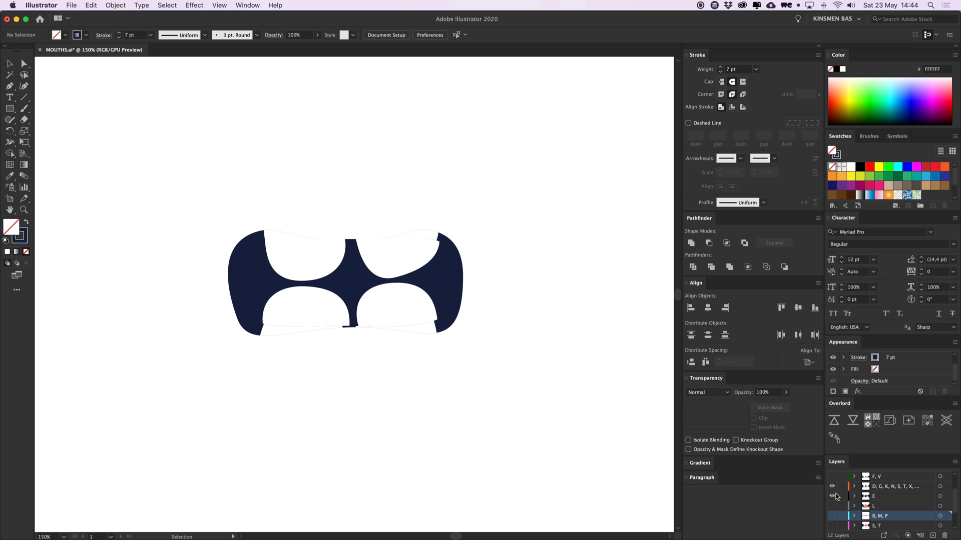
pyautogui.scroll(2, 833, 491)
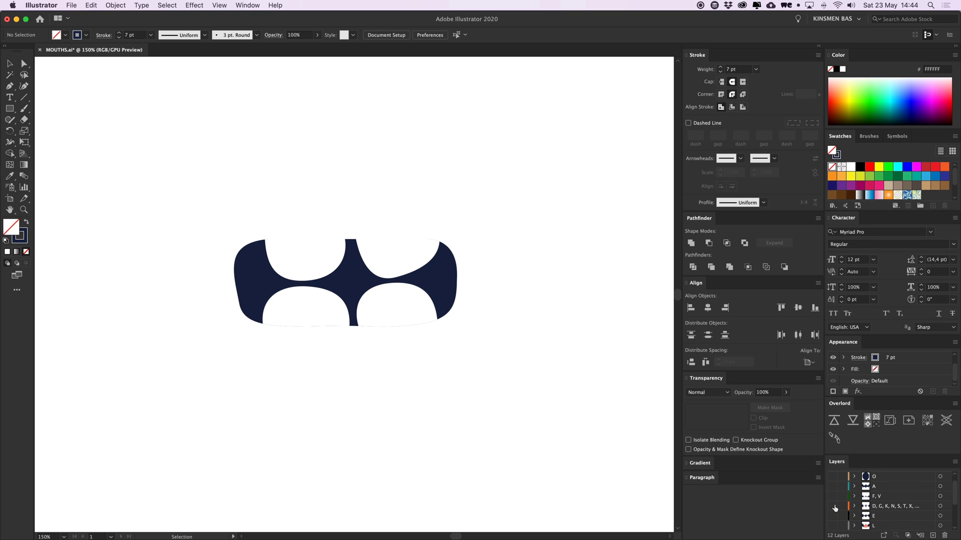
pyautogui.click(833, 506)
# View the F, V, the A and the O mouth layers one at a time, hiding each after inspection.
pyautogui.click(833, 497)
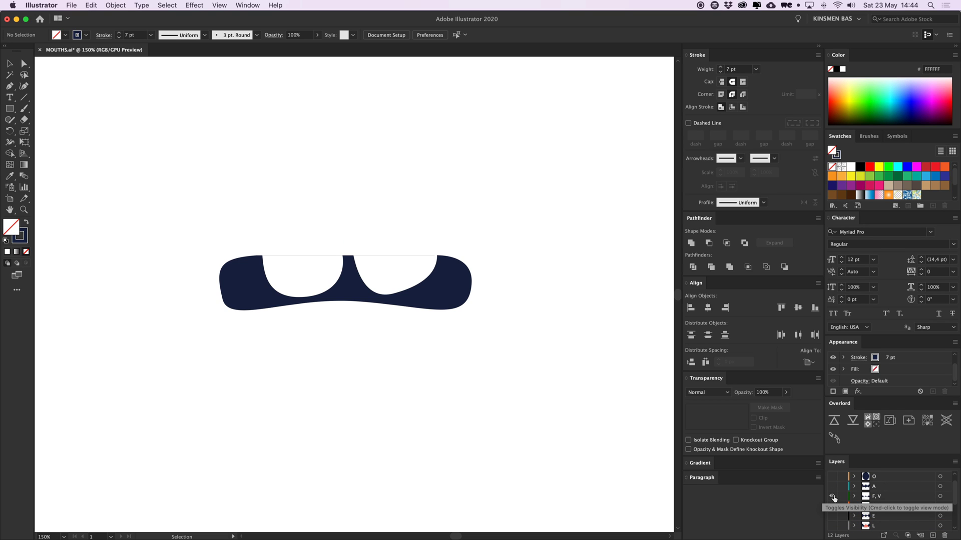
pyautogui.click(833, 496)
pyautogui.click(833, 487)
pyautogui.click(833, 486)
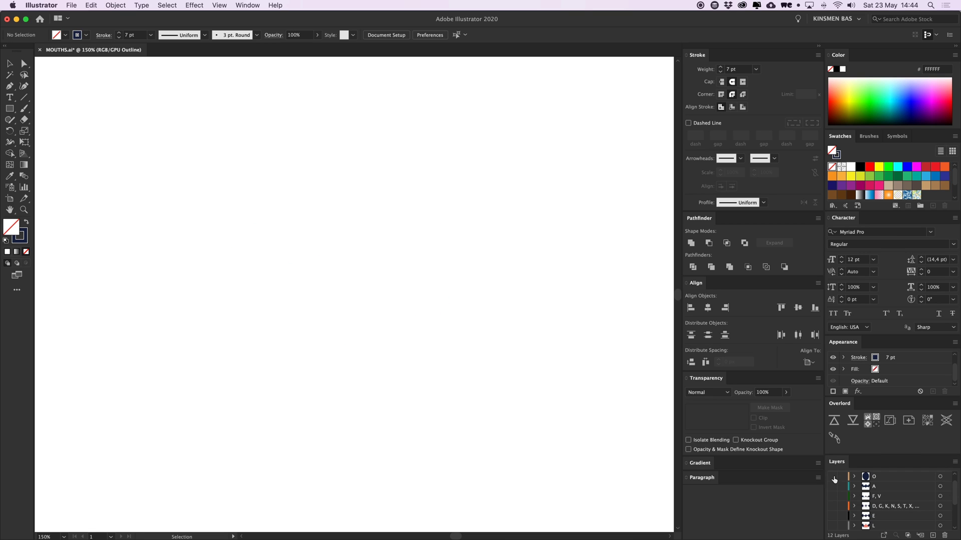
pyautogui.click(833, 477)
pyautogui.scroll(1, 833, 483)
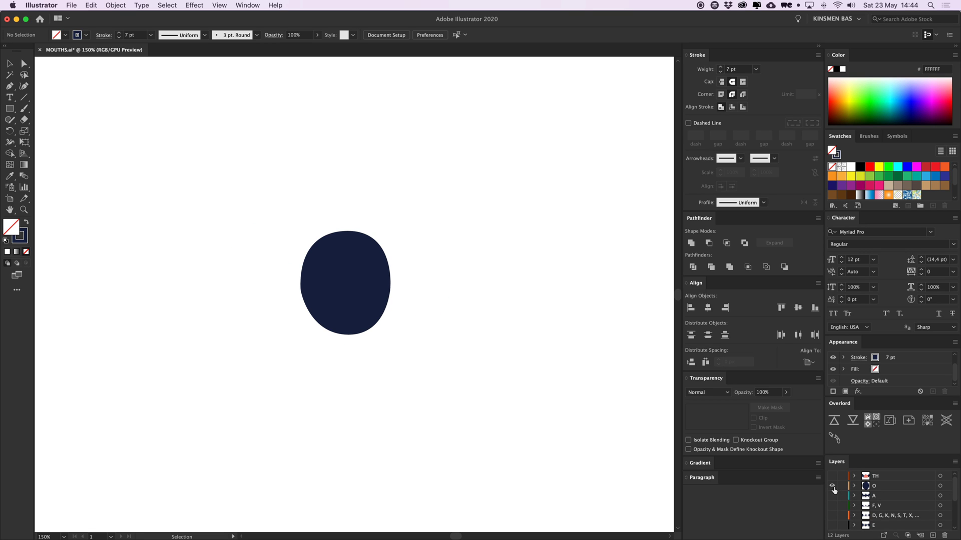
pyautogui.click(833, 487)
# View the TH mouth layer and make all the mouth layers visible.
pyautogui.press('super+y')
pyautogui.click(833, 477)
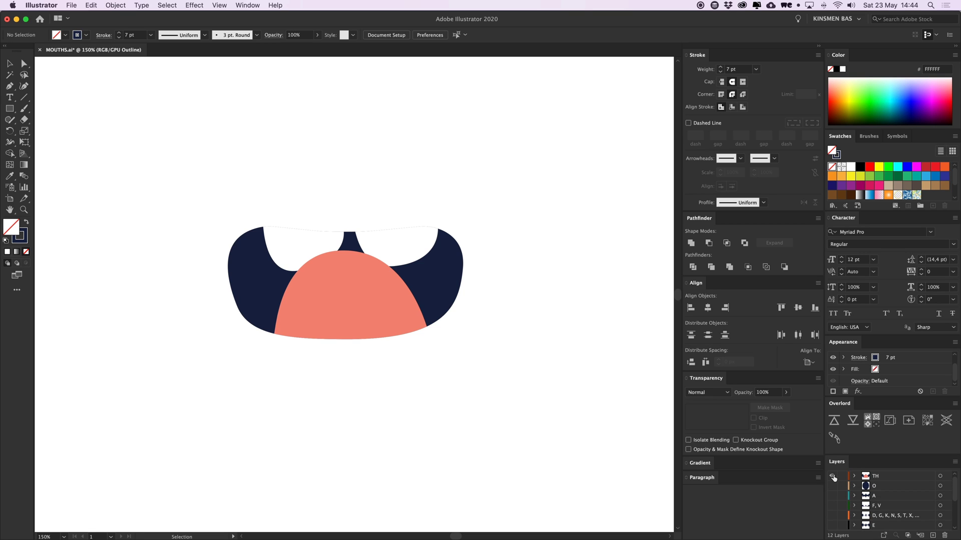
pyautogui.press('super+y')
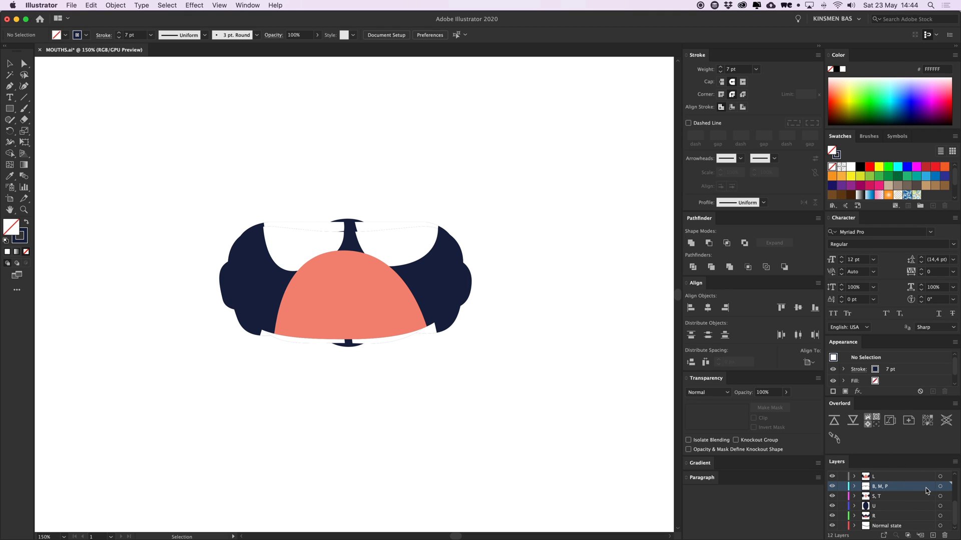
# Switch to After Effects and open the MOUTH composition to look over its imported mouth layers.
pyautogui.press('super+Tab')
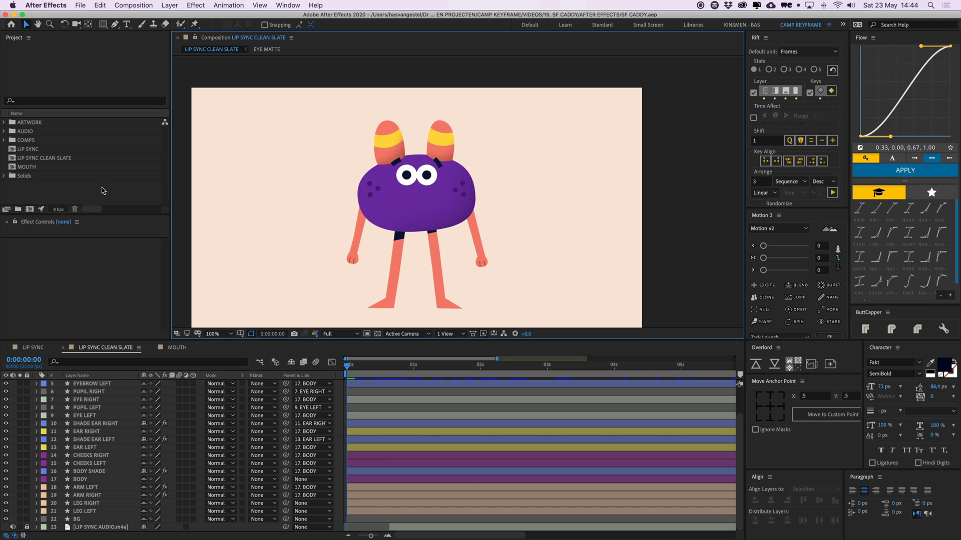
pyautogui.doubleClick(28, 168)
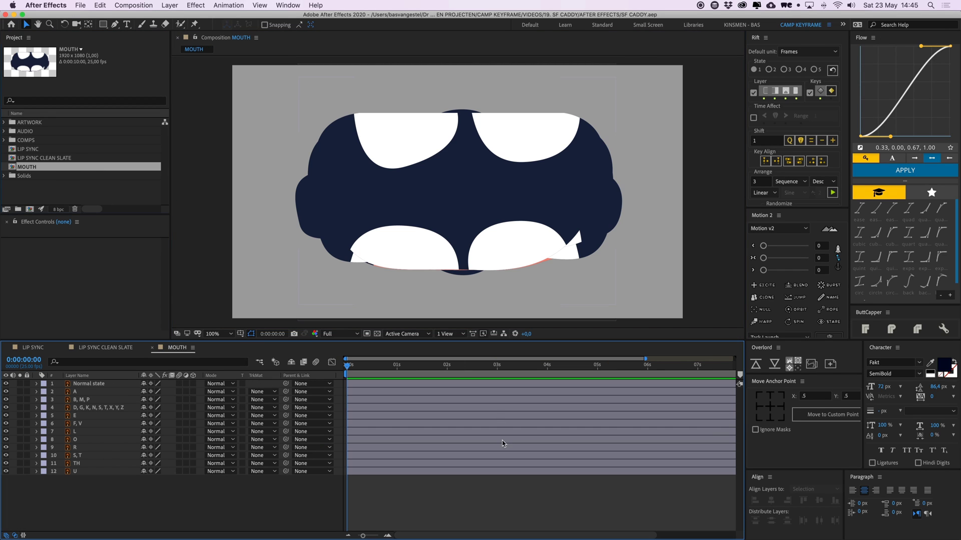
pyautogui.moveTo(120, 514)
pyautogui.mouseDown()
pyautogui.moveTo(73, 415)
pyautogui.moveTo(83, 393)
pyautogui.mouseUp()
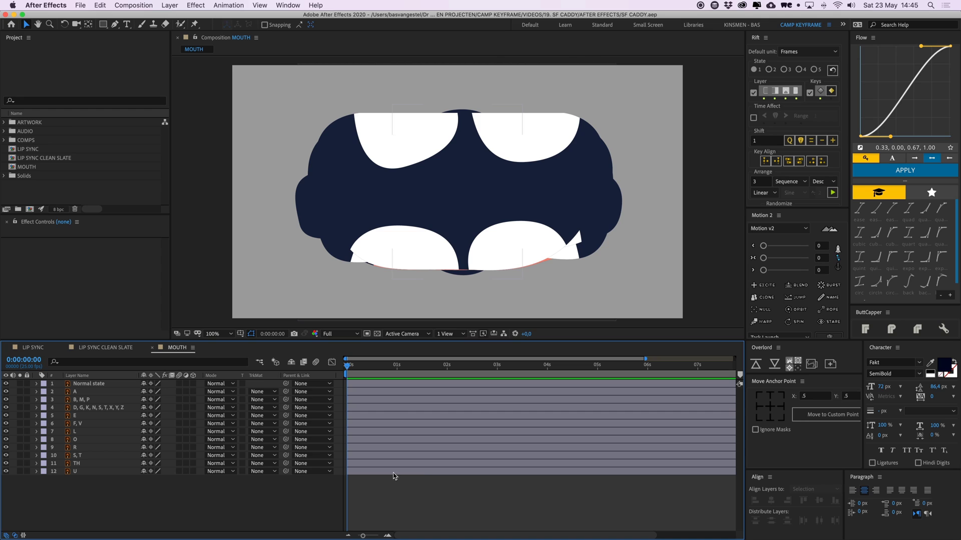
# Select all layers in the MOUTH composition, trim them to one frame at the start, and preview the timeline.
pyautogui.click(423, 472)
pyautogui.press('super+a')
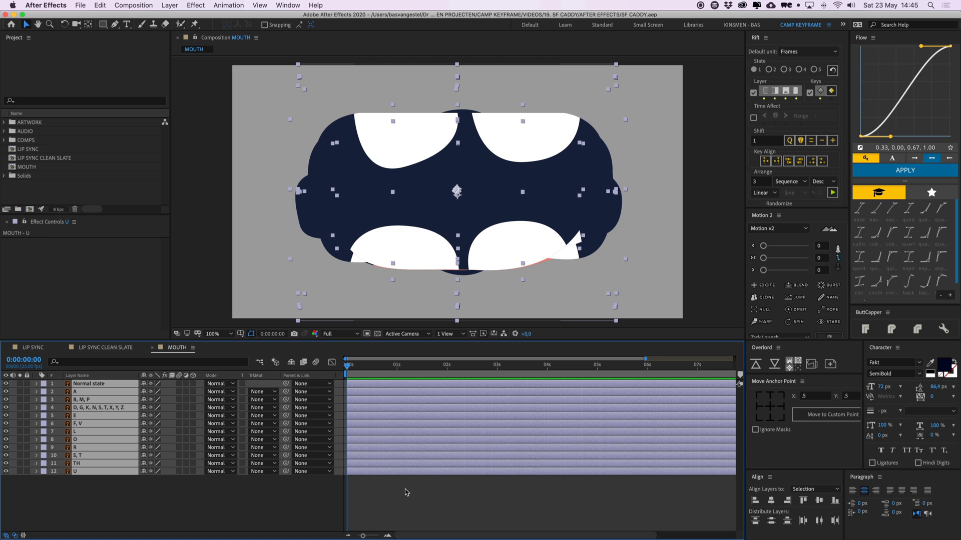
pyautogui.hotkey('alt', ']')
pyautogui.press('super+z')
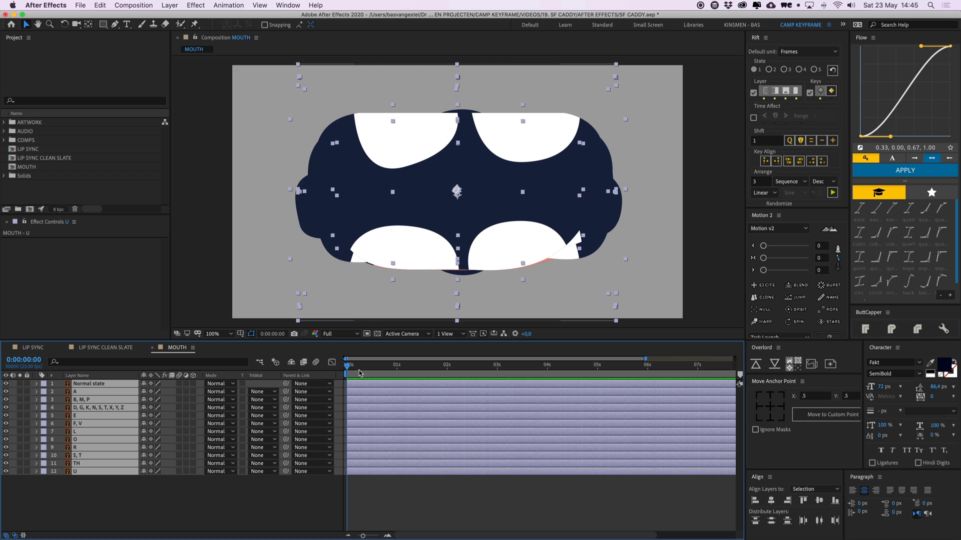
pyautogui.click(389, 536)
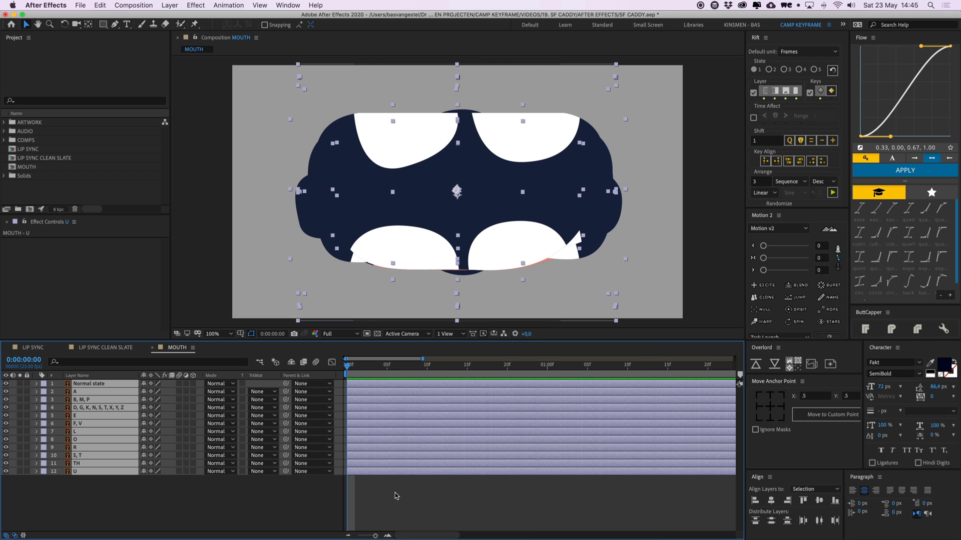
pyautogui.hotkey('alt', ']')
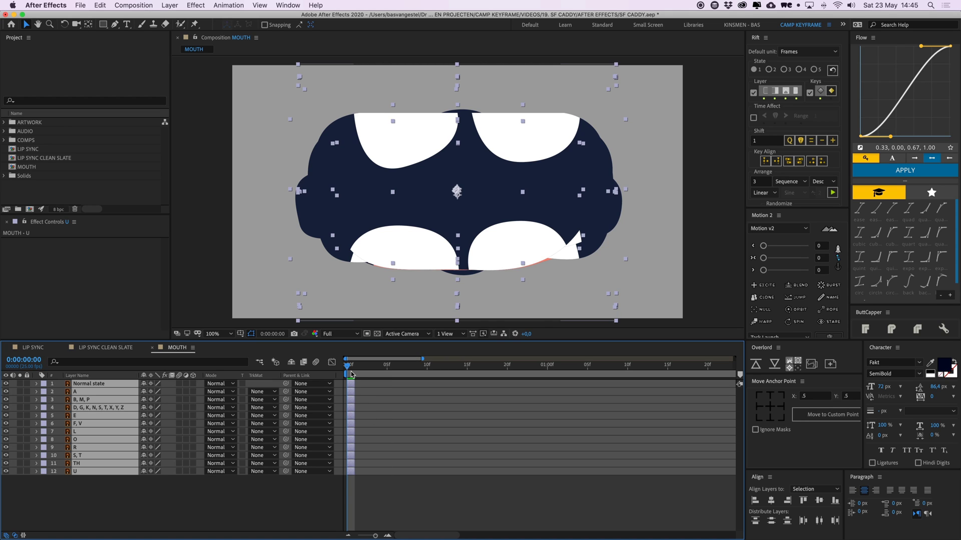
pyautogui.press('space')
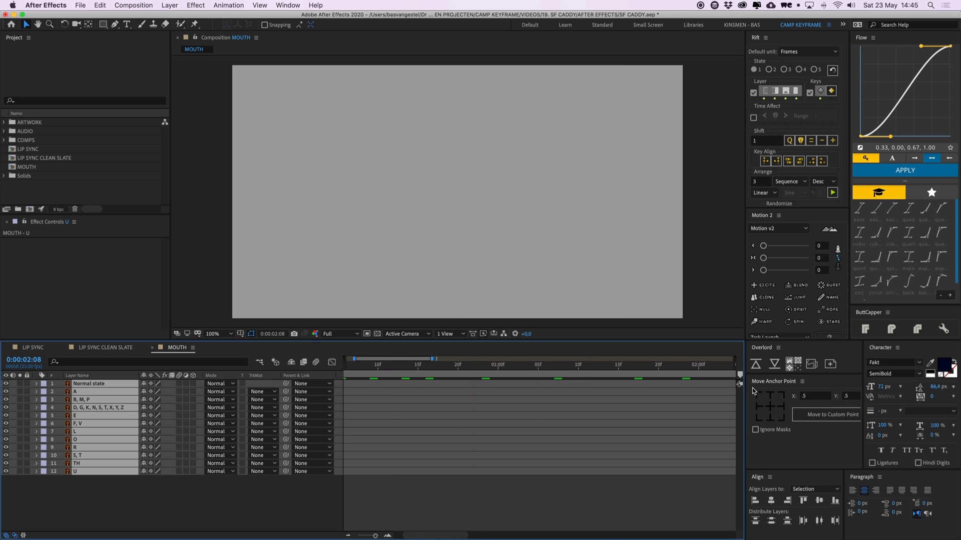
pyautogui.press('space')
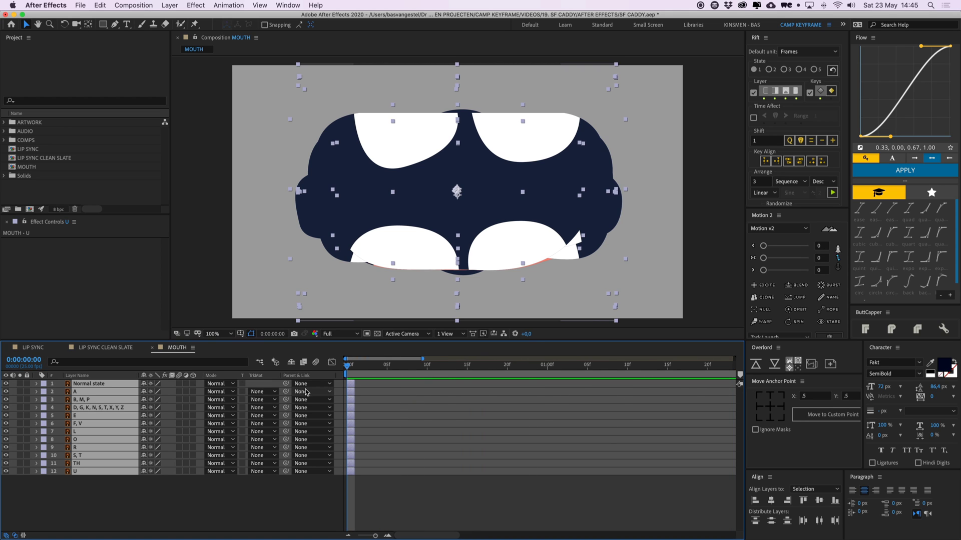
# Sequence the selected one-frame mouth layers so they follow each other in the timeline, and deselect them.
pyautogui.rightClick(352, 388)
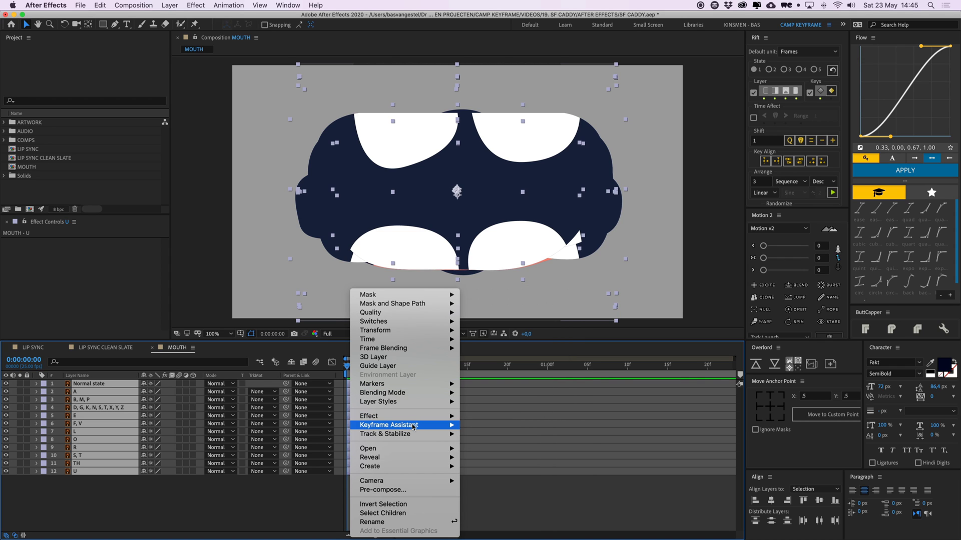
pyautogui.moveTo(413, 426)
pyautogui.click(515, 497)
pyautogui.click(559, 313)
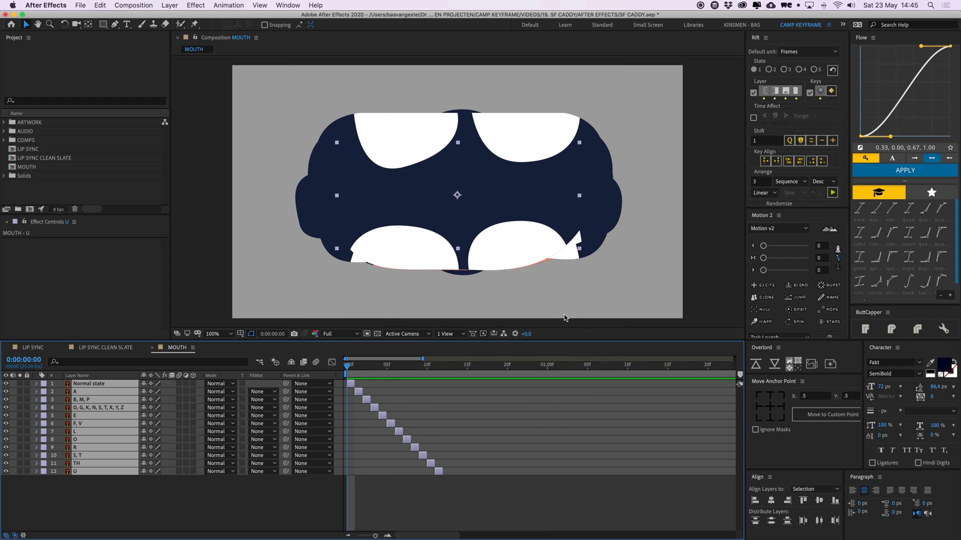
pyautogui.click(377, 503)
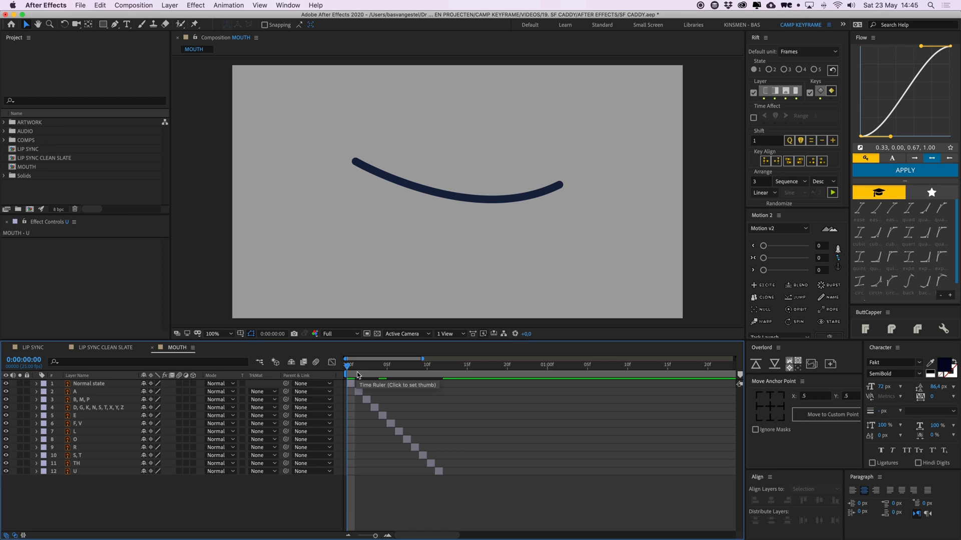
# Trim the MOUTH composition to a work area ending on the last mouth frame and scrub back through the shapes.
pyautogui.press('space')
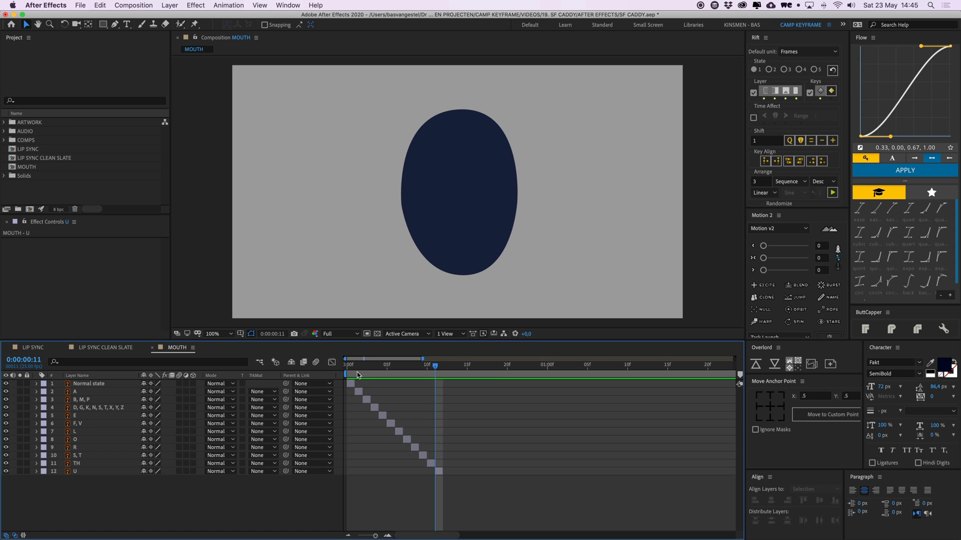
pyautogui.press('n')
pyautogui.rightClick(400, 374)
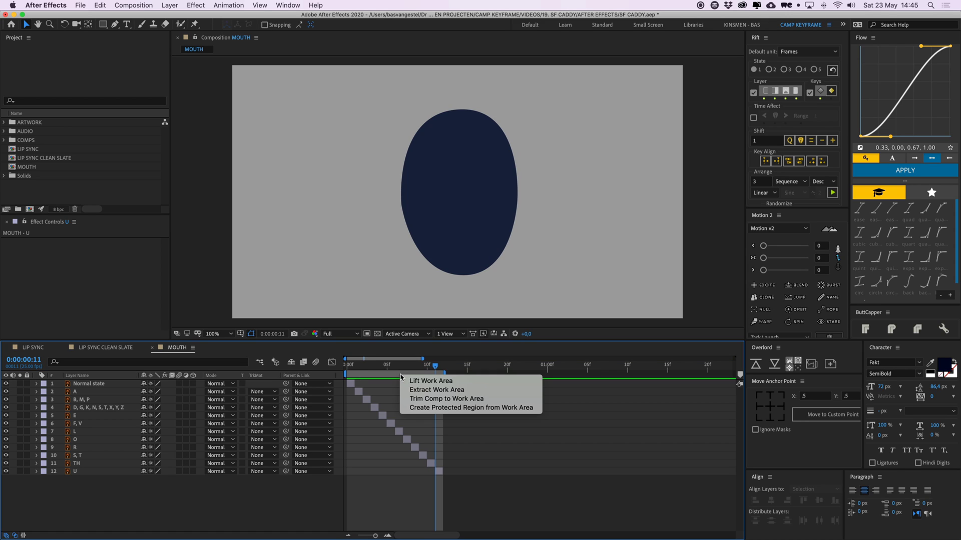
pyautogui.click(438, 399)
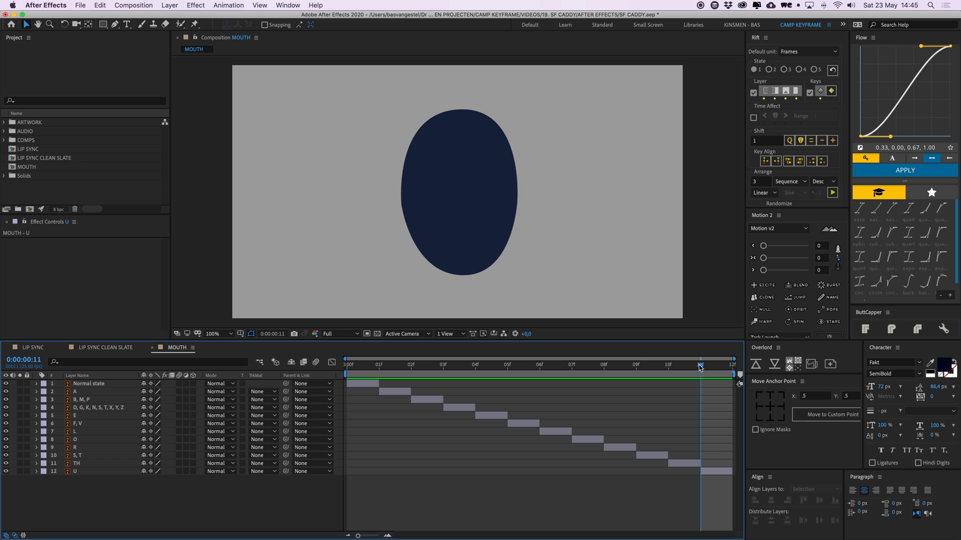
pyautogui.moveTo(701, 373); pyautogui.dragTo(379, 375)
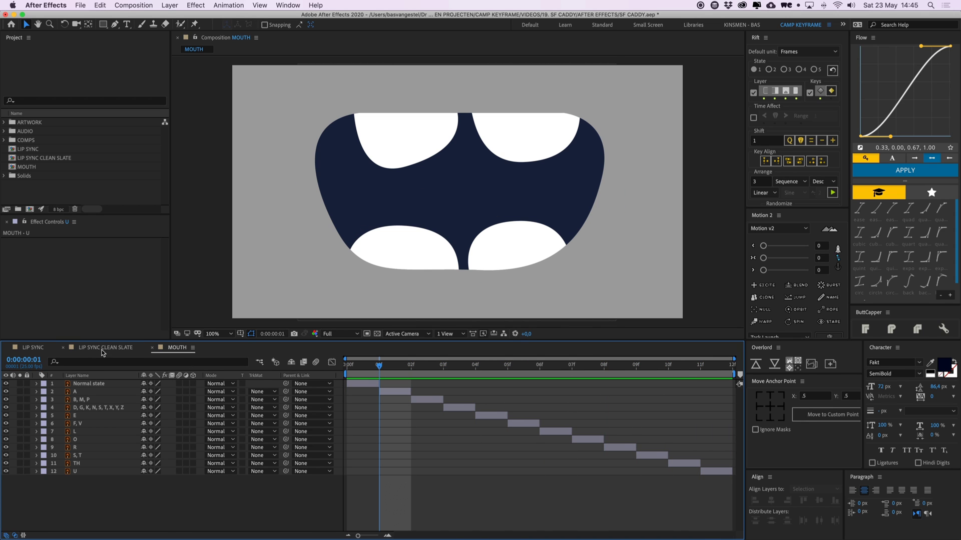
# Place the MOUTH composition in LIP SYNC CLEAN SLATE, scale it down, and position it on the character's face below the eyes.
pyautogui.click(105, 348)
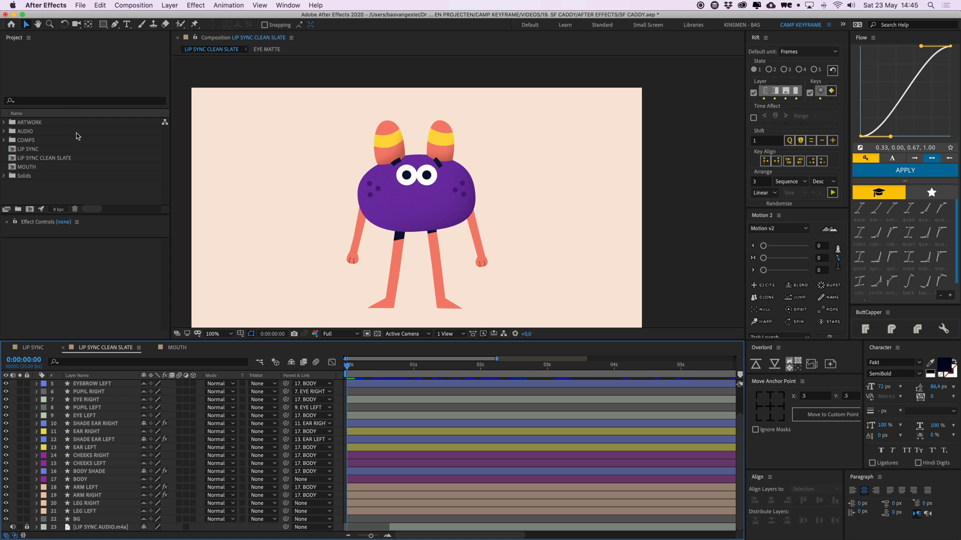
pyautogui.moveTo(31, 168); pyautogui.dragTo(430, 217)
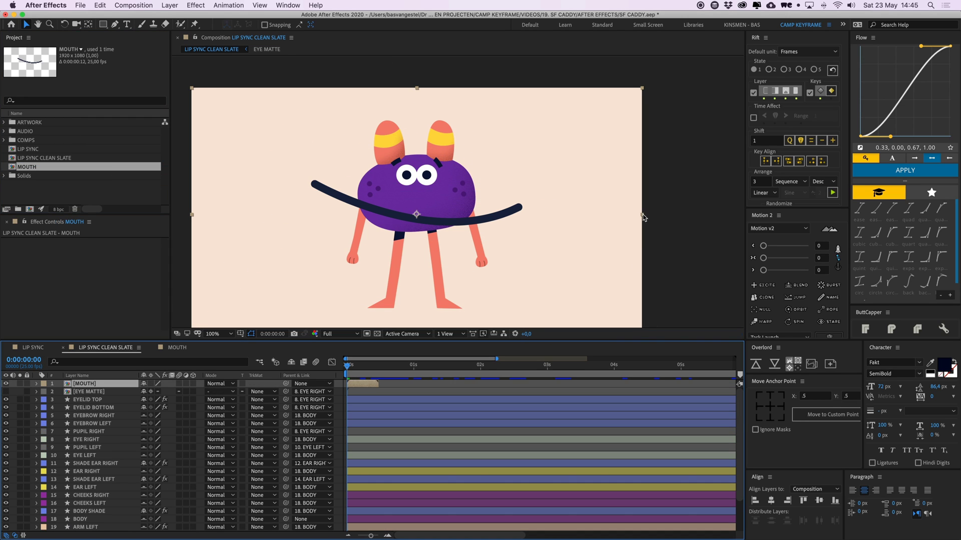
pyautogui.moveTo(644, 218); pyautogui.dragTo(448, 217)
pyautogui.press('pagedown')
pyautogui.moveTo(423, 217); pyautogui.dragTo(423, 211)
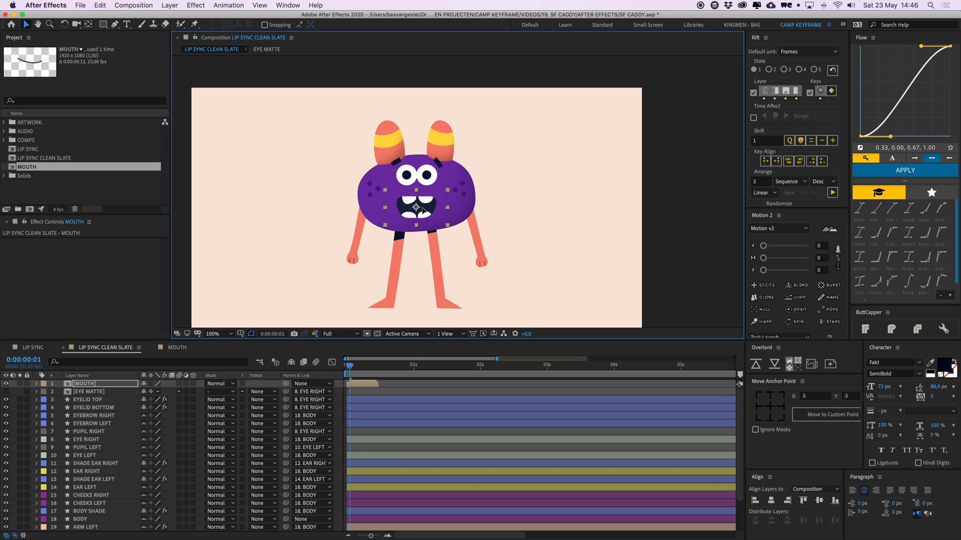
pyautogui.click(181, 201)
# Parent the MOUTH layer to the BODY layer.
pyautogui.click(420, 211)
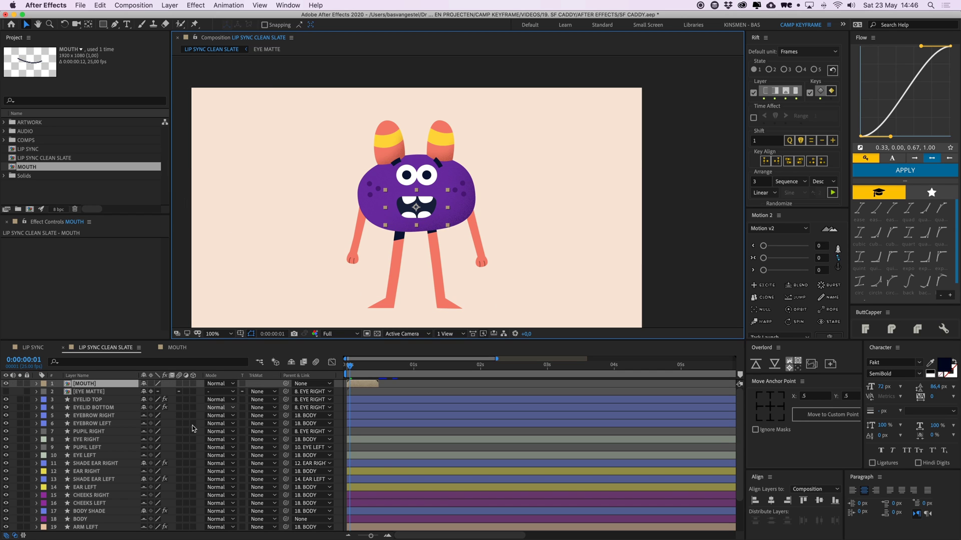
pyautogui.moveTo(285, 384); pyautogui.dragTo(77, 519)
pyautogui.moveTo(446, 221); pyautogui.dragTo(445, 229)
# Step frame by frame through the mouth shapes on the character and return to the first frame.
pyautogui.press('pagedown')
pyautogui.press('pagedown')
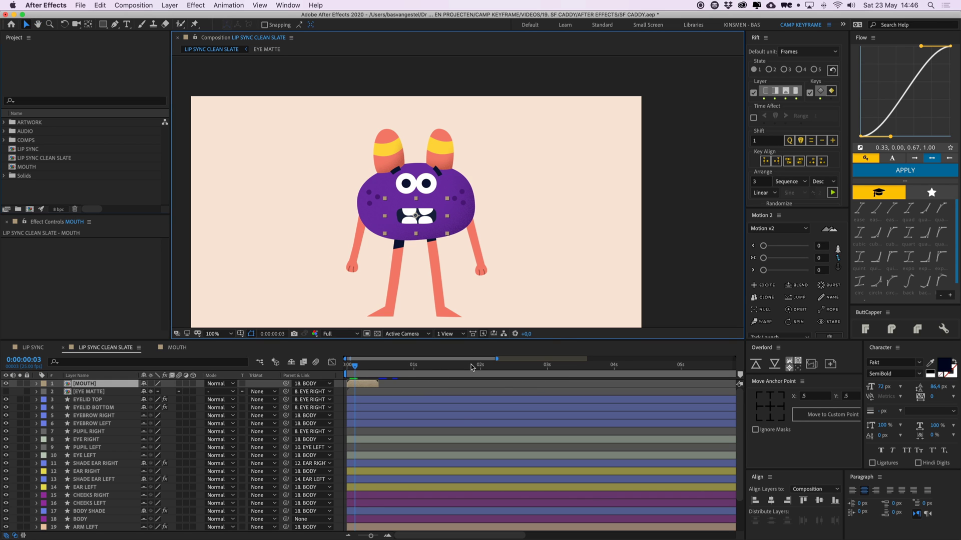
pyautogui.press('pagedown')
pyautogui.press('pagedown')
pyautogui.press('pagedown')
pyautogui.press('pagedown')
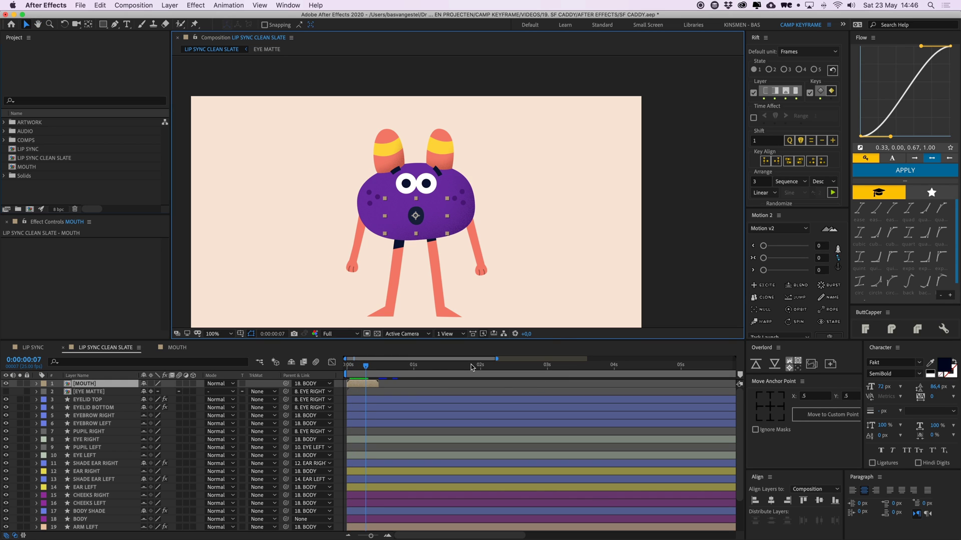
pyautogui.press('pagedown')
pyautogui.press('pagedown')
pyautogui.press('pagedown')
pyautogui.press('pagedown')
pyautogui.press('pageup')
pyautogui.press('pageup')
pyautogui.press('pageup')
pyautogui.press('pageup')
pyautogui.press('pageup')
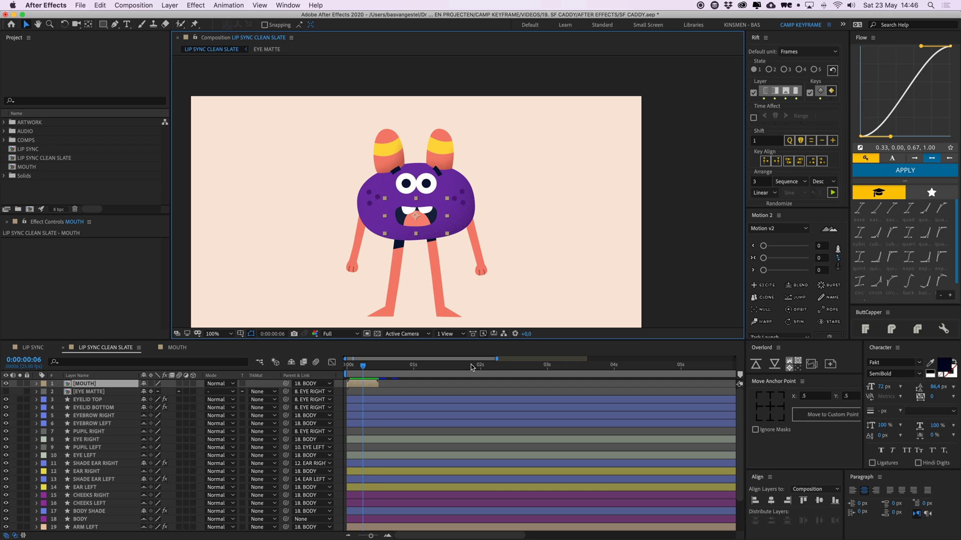
pyautogui.moveTo(363, 369); pyautogui.dragTo(342, 373)
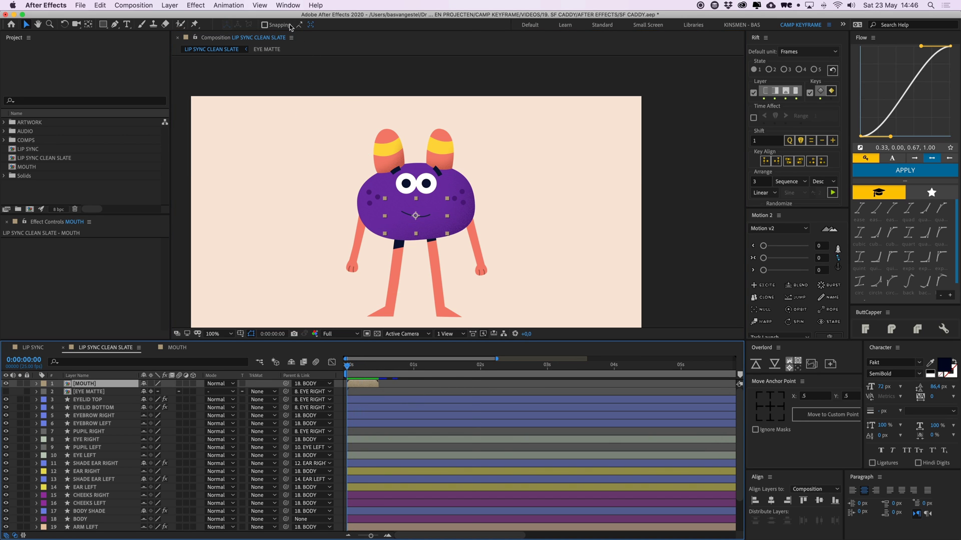
# Open the SF-Caddy script and shrink its window.
pyautogui.click(288, 5)
pyautogui.scroll(-5, 360, 378)
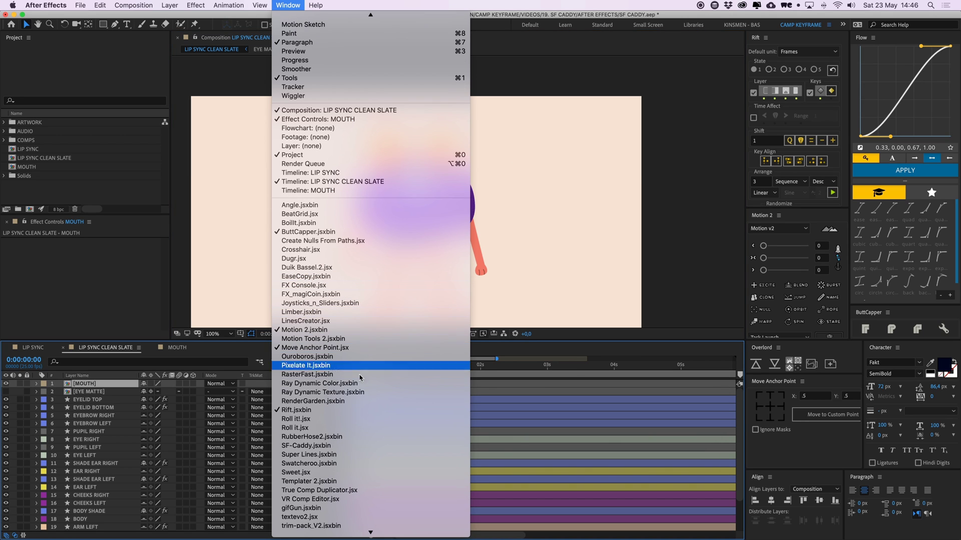
pyautogui.click(309, 445)
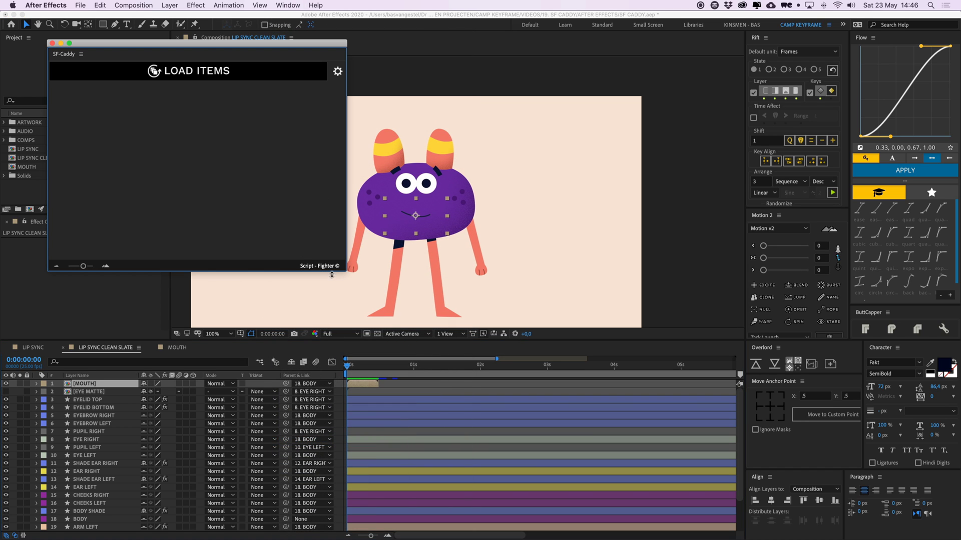
pyautogui.moveTo(346, 271); pyautogui.dragTo(272, 201)
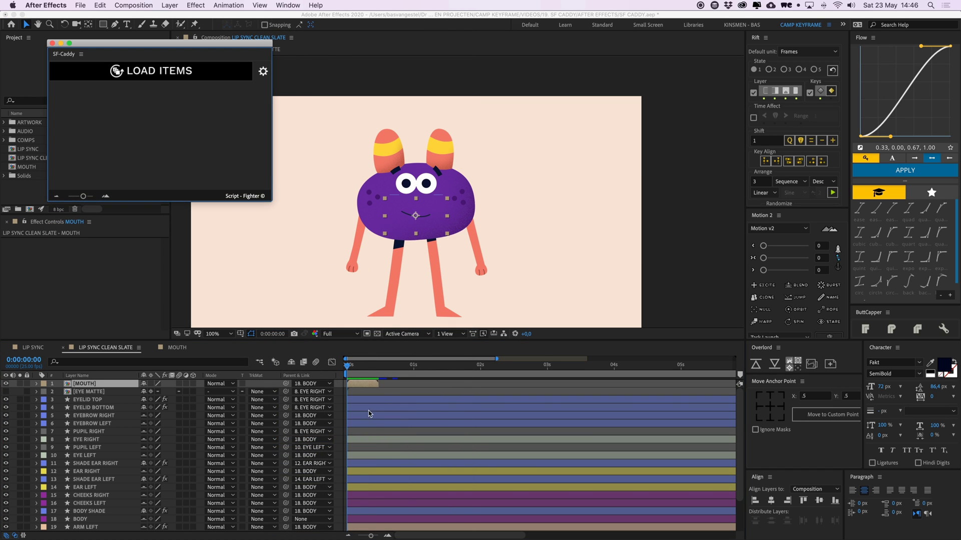
# Load the MOUTH layer's shapes into SF-Caddy and enlarge its window to fit all the mouth thumbnails.
pyautogui.click(397, 386)
pyautogui.click(368, 385)
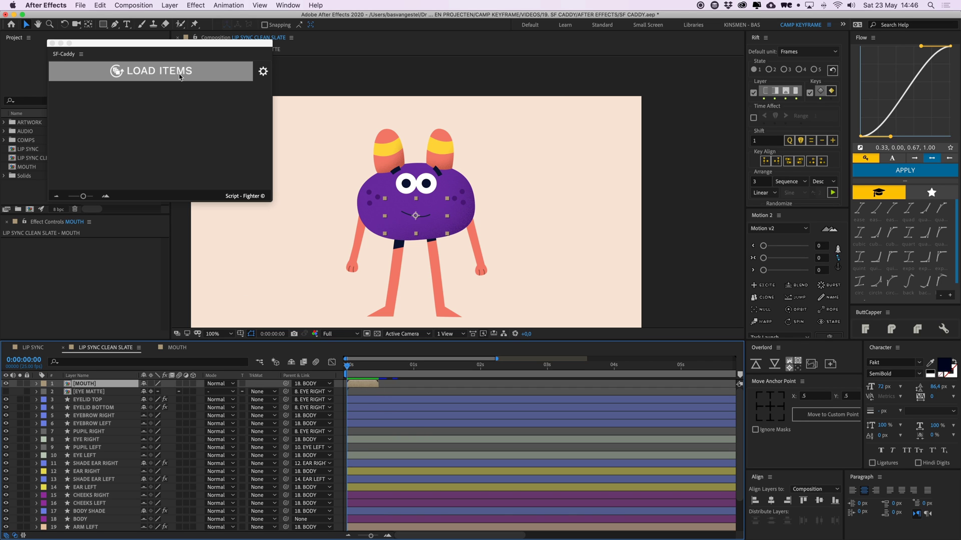
pyautogui.click(185, 74)
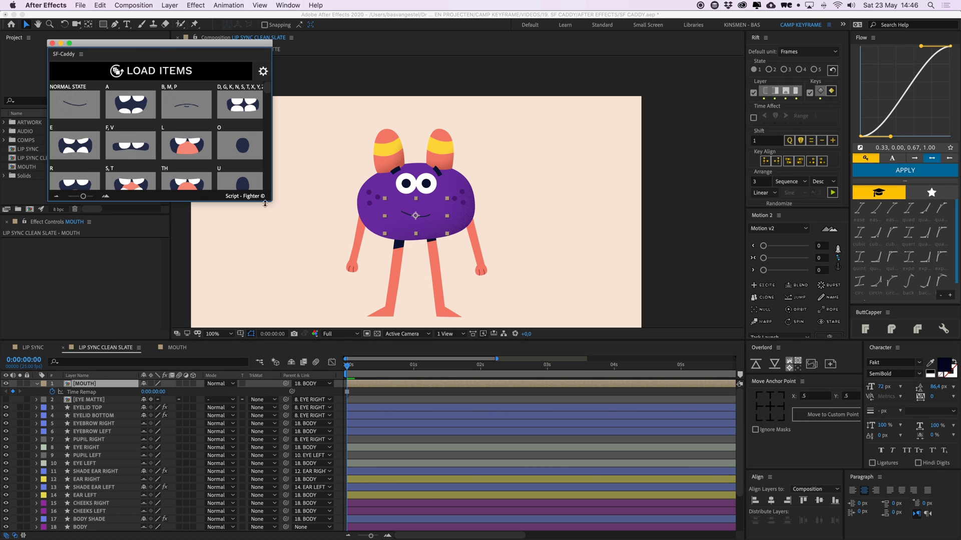
pyautogui.moveTo(272, 201); pyautogui.dragTo(274, 217)
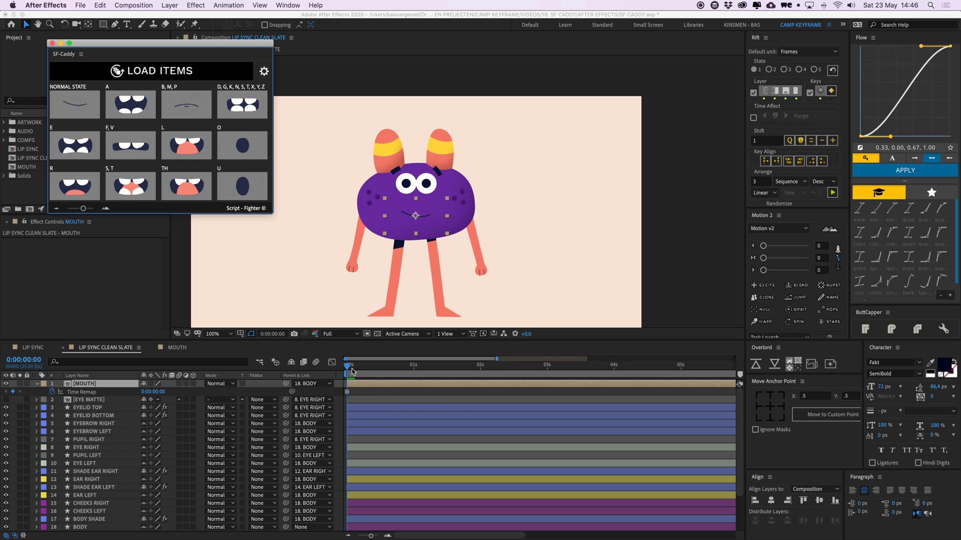
# Open the MOUTH composition to compare its layers with the SF-Caddy thumbnails, and return to LIP SYNC CLEAN SLATE.
pyautogui.click(367, 388)
pyautogui.doubleClick(368, 388)
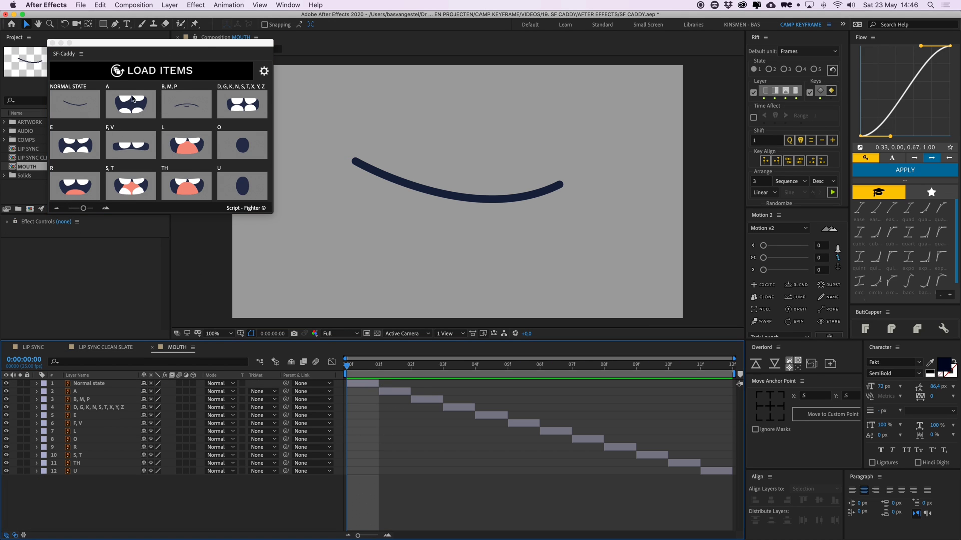
pyautogui.click(124, 349)
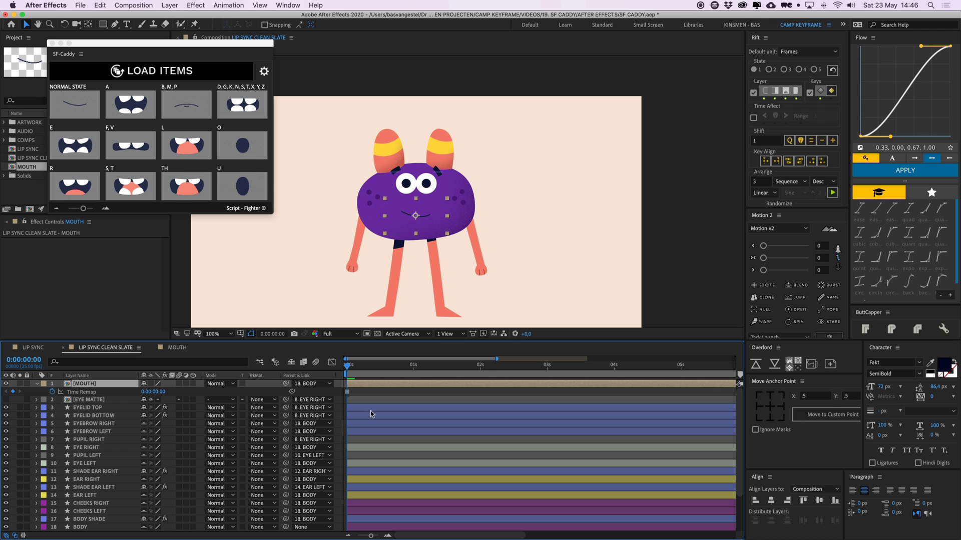
# Move the SF-Caddy window over the character, set its button size to 80 and distance to 32, and save the settings.
pyautogui.moveTo(253, 57); pyautogui.dragTo(499, 126)
pyautogui.click(510, 140)
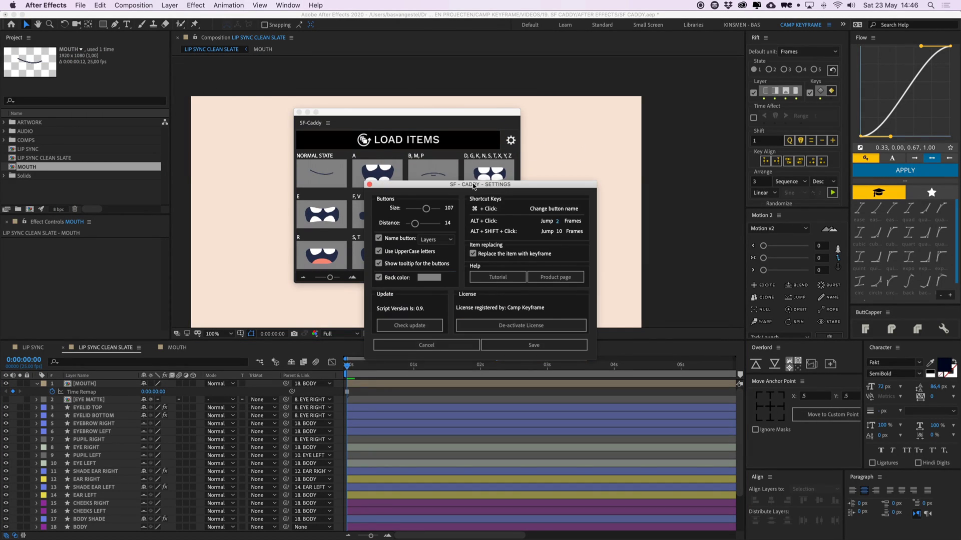
pyautogui.moveTo(474, 185); pyautogui.dragTo(647, 163)
pyautogui.moveTo(601, 188); pyautogui.dragTo(593, 189)
pyautogui.click(708, 323)
# Set the SF-Caddy button size to 133 and distance to 18, save, and resize the window to fit all thumbnails.
pyautogui.click(511, 140)
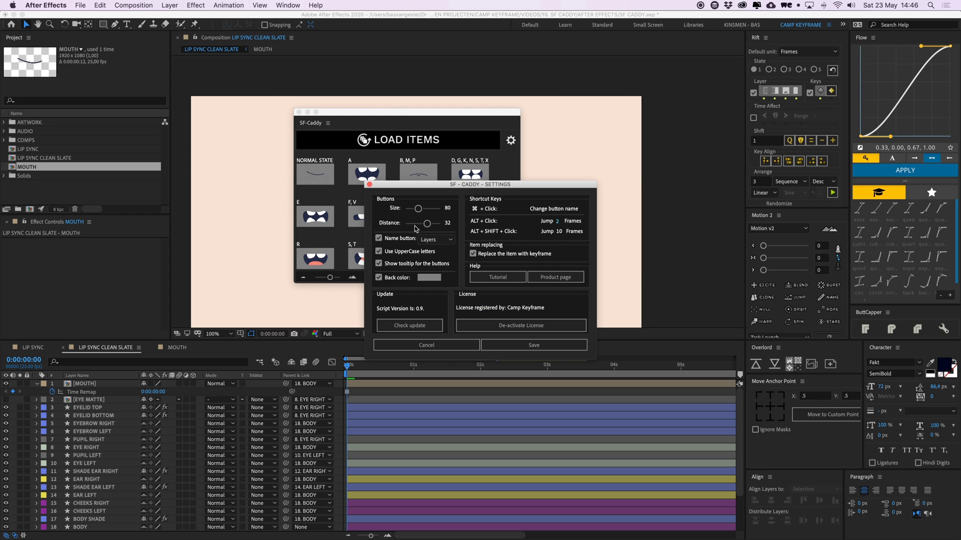
pyautogui.moveTo(418, 208); pyautogui.dragTo(436, 208)
pyautogui.click(530, 349)
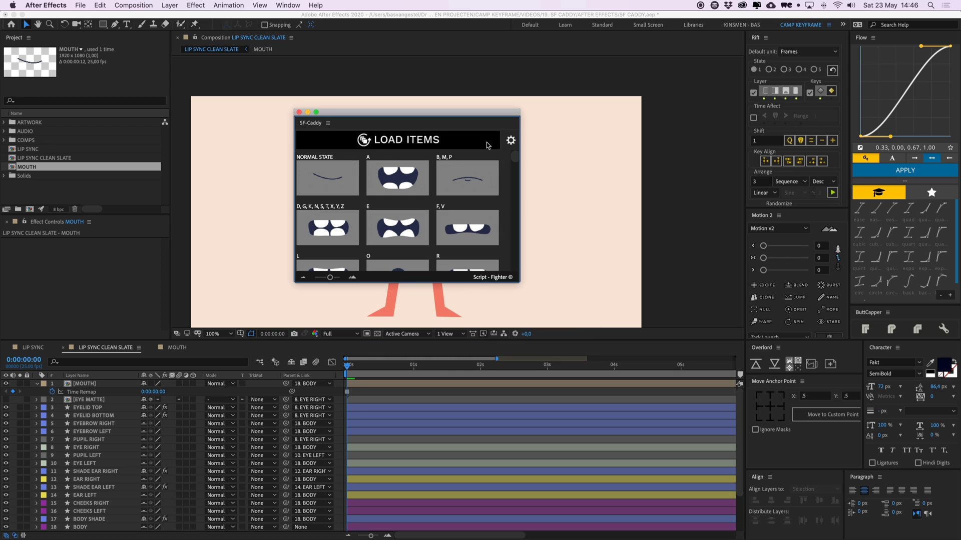
pyautogui.moveTo(519, 283); pyautogui.dragTo(510, 364)
# Look over the button naming options in the SF-Caddy settings, keeping Layers.
pyautogui.click(493, 142)
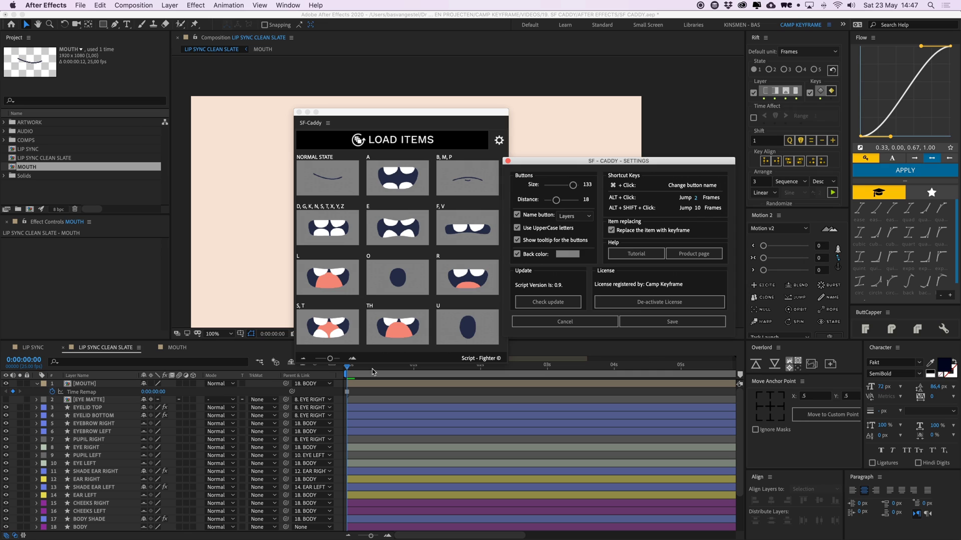
pyautogui.click(575, 216)
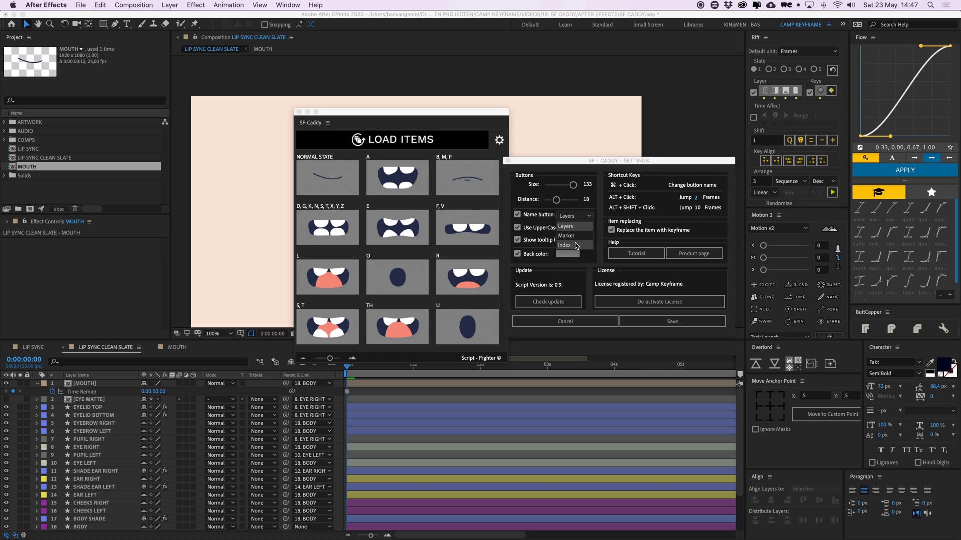
pyautogui.click(579, 218)
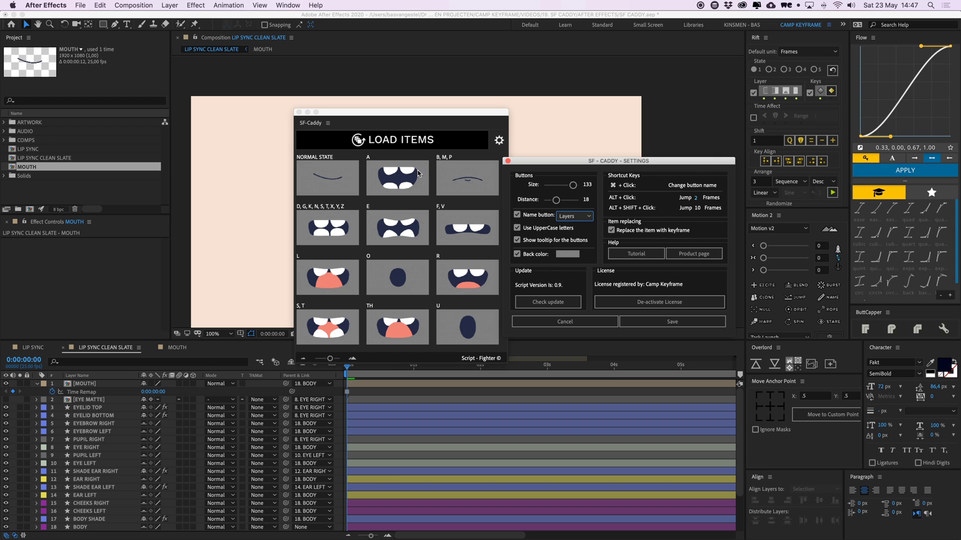
# Set the back color of the SF-Caddy buttons to magenta and save the settings.
pyautogui.click(575, 255)
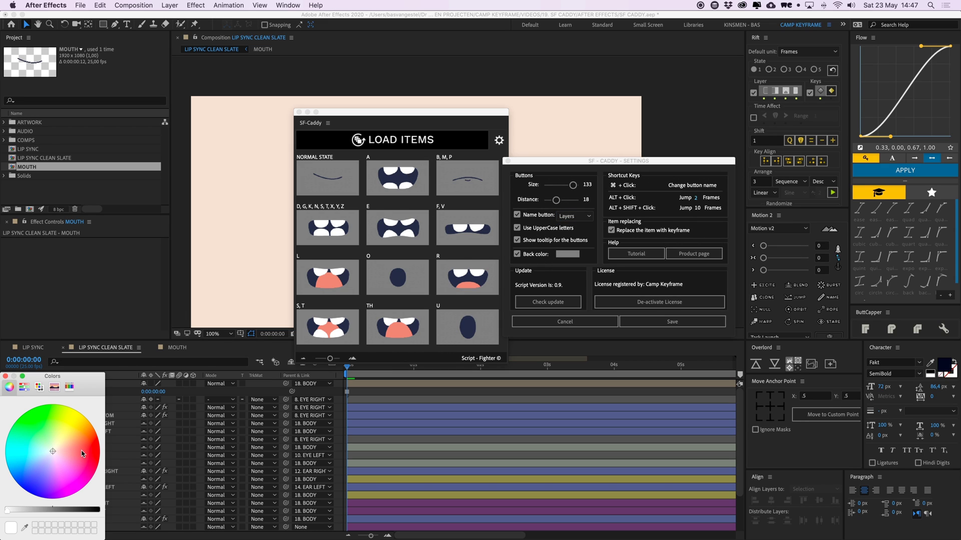
pyautogui.moveTo(82, 453); pyautogui.dragTo(64, 488)
pyautogui.click(8, 377)
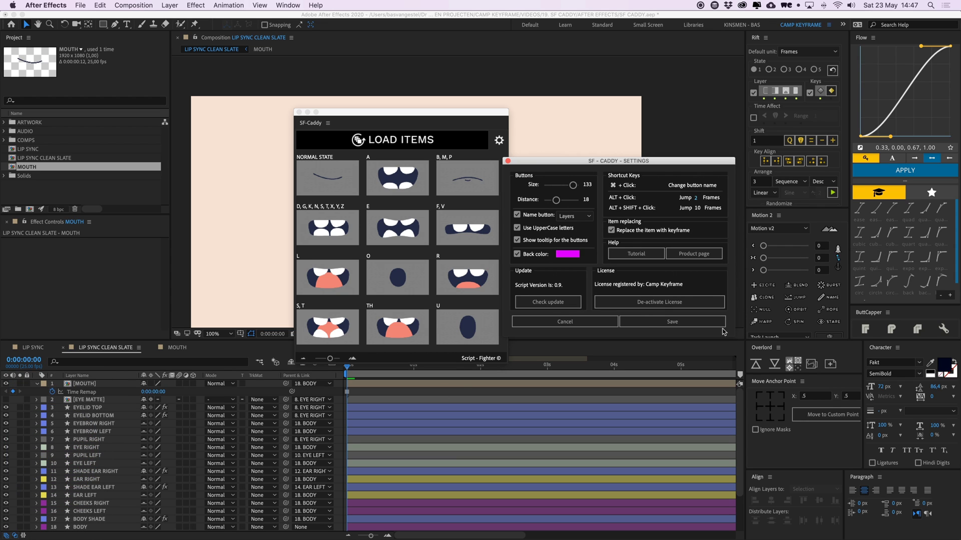
pyautogui.click(672, 322)
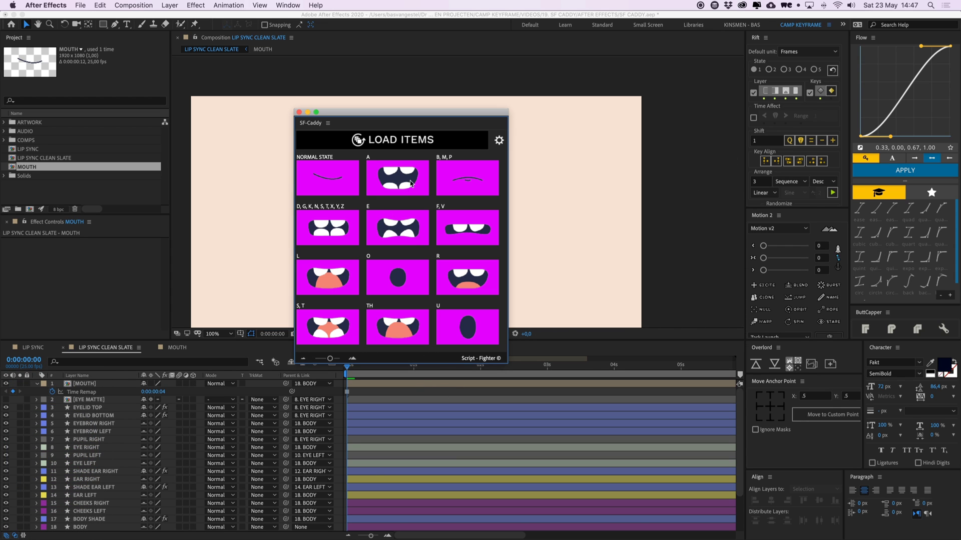
# Change the back color of the SF-Caddy buttons to a light beige-grey and save the settings.
pyautogui.click(499, 140)
pyautogui.click(433, 278)
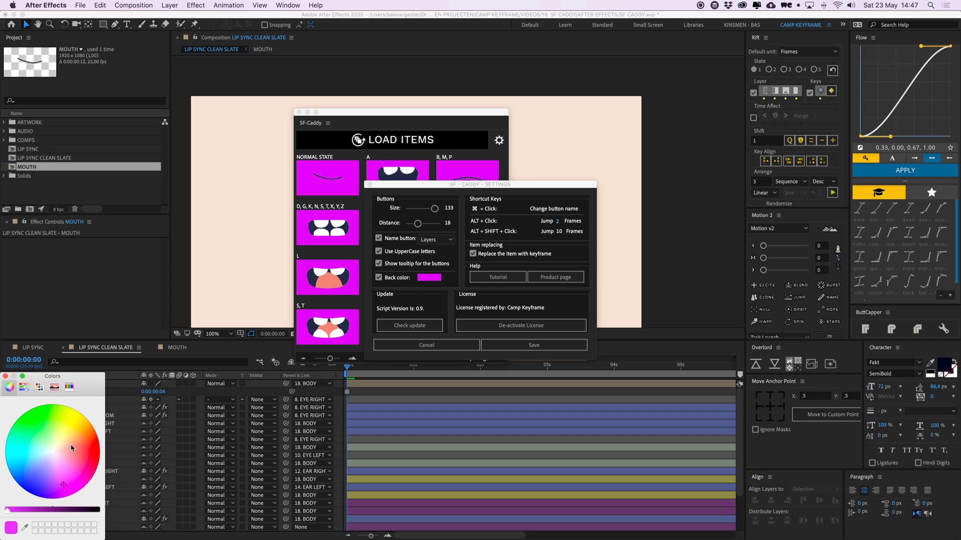
pyautogui.moveTo(22, 510); pyautogui.dragTo(23, 510)
pyautogui.click(6, 376)
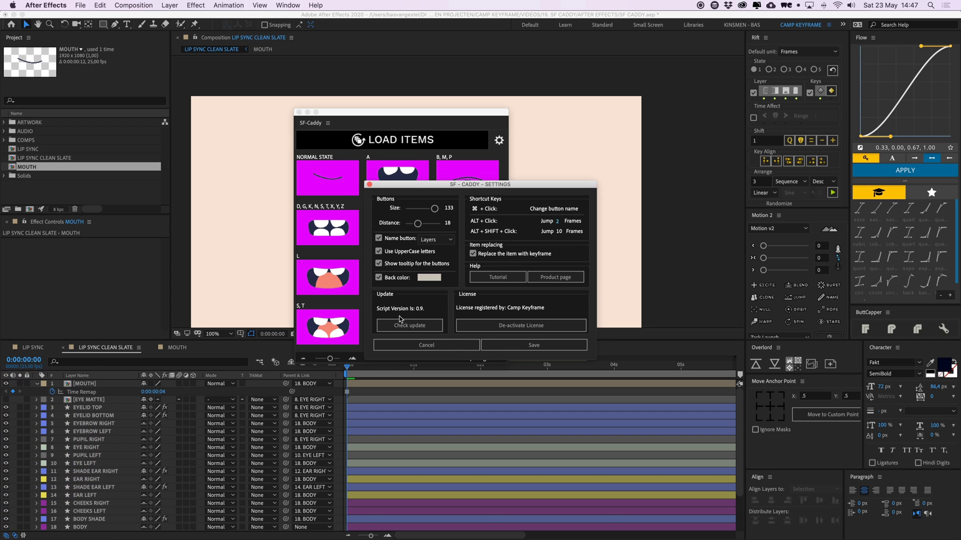
pyautogui.click(533, 346)
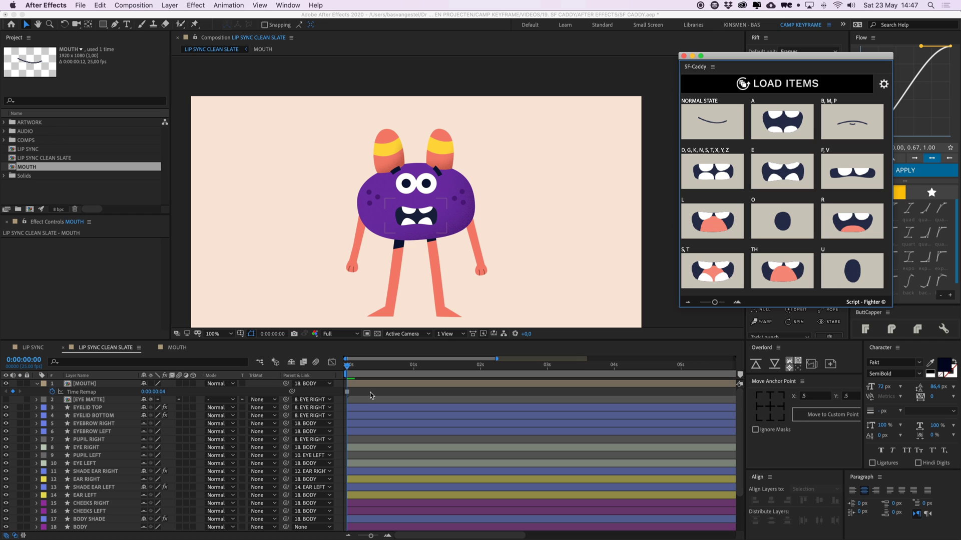
# Select the MOUTH layer, check its full extent in the timeline, and return to a close view of its start.
pyautogui.click(352, 385)
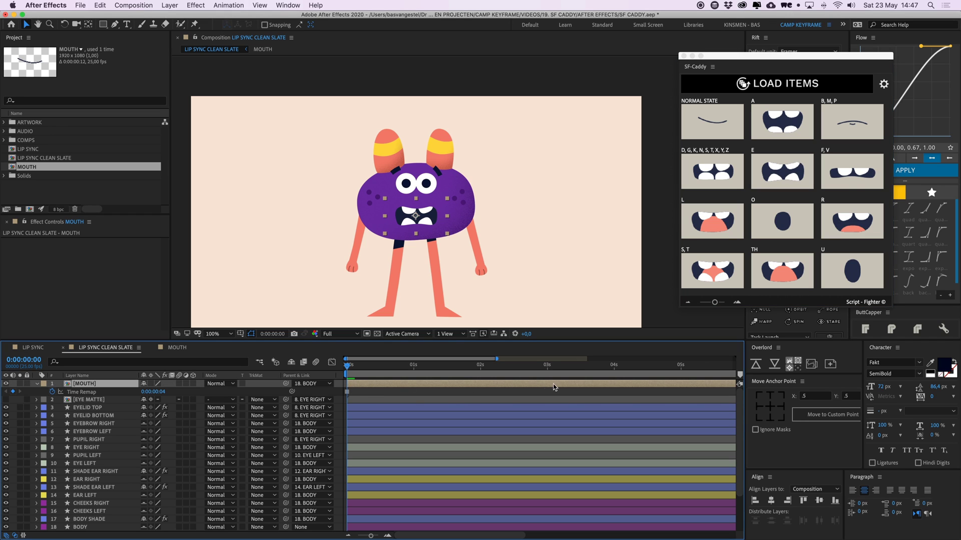
pyautogui.press('-')
pyautogui.press('-')
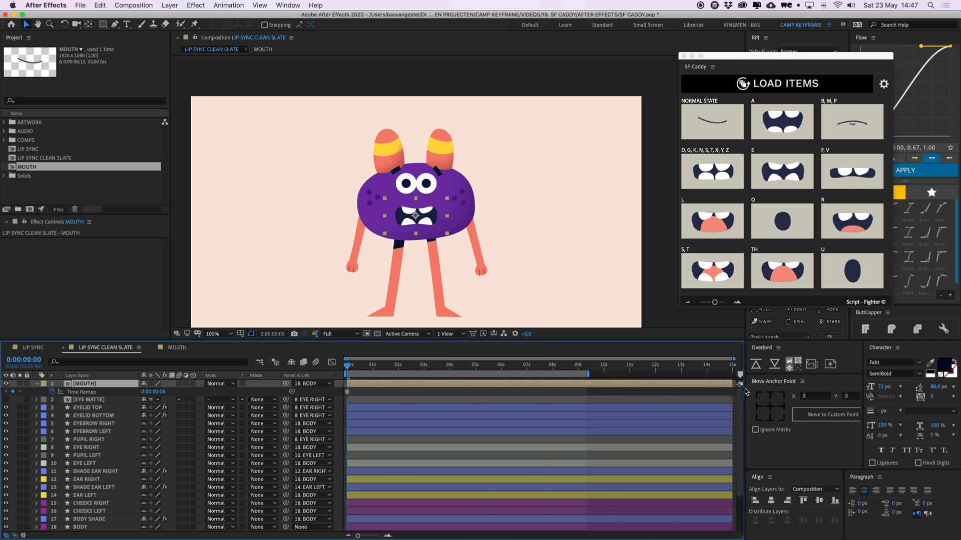
pyautogui.press('=')
pyautogui.press('=')
pyautogui.press('=')
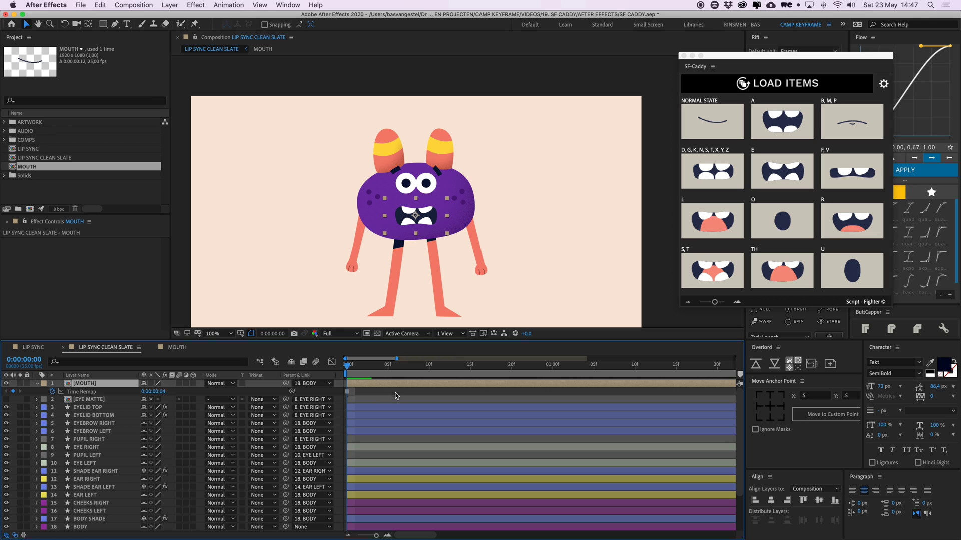
# Set the MOUTH layer to the R mouth shape at frame 2 using SF-Caddy.
pyautogui.click(104, 392)
pyautogui.click(367, 392)
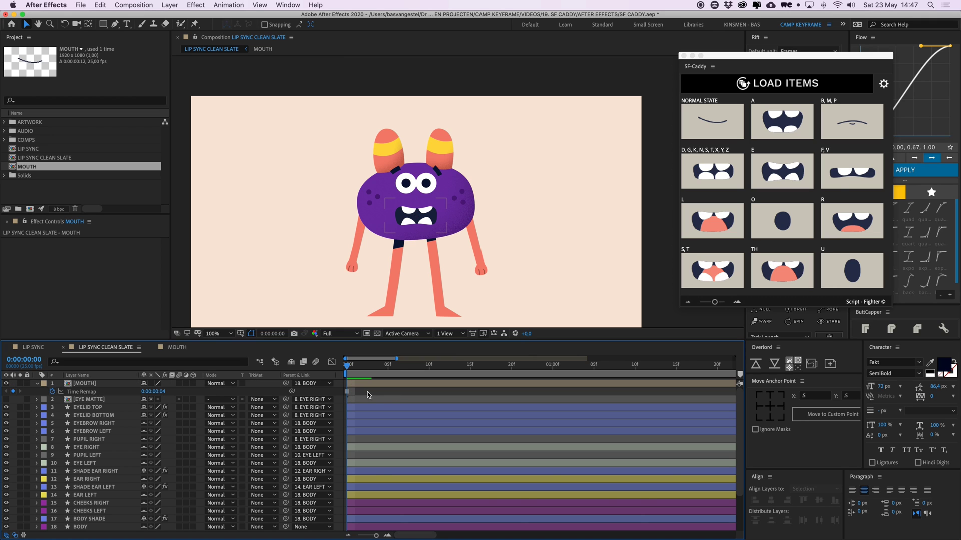
pyautogui.press('-')
pyautogui.press('-')
pyautogui.moveTo(356, 369); pyautogui.dragTo(355, 397)
pyautogui.press(';')
pyautogui.hscroll(-3, 356, 397)
pyautogui.click(394, 370)
pyautogui.click(408, 386)
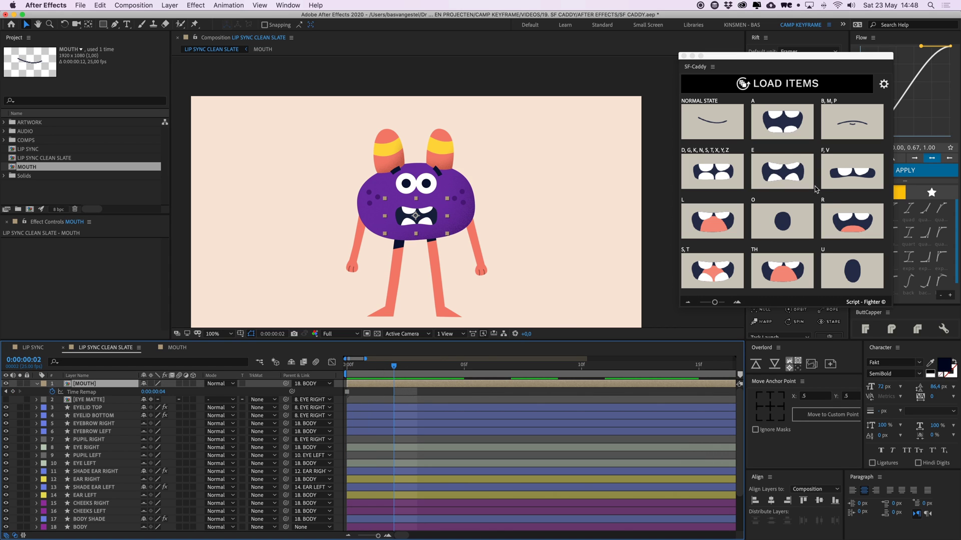
pyautogui.click(852, 223)
pyautogui.click(413, 392)
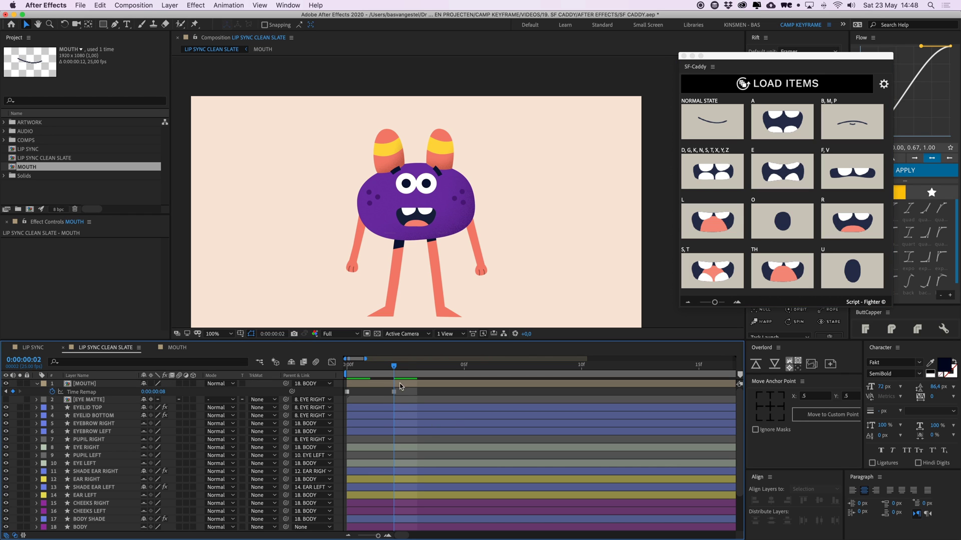
# Set the MOUTH layer to the U mouth shape at frame 9 using SF-Caddy.
pyautogui.click(404, 383)
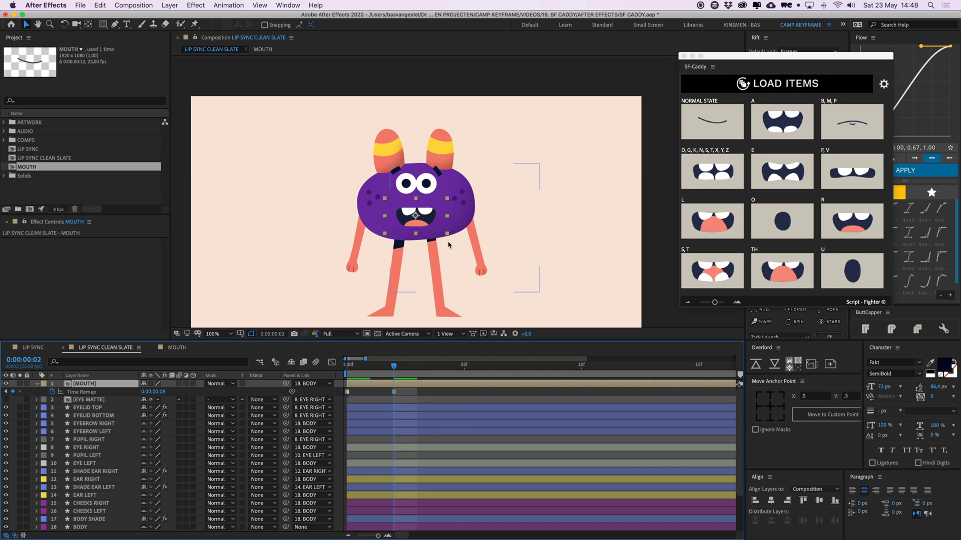
pyautogui.click(379, 372)
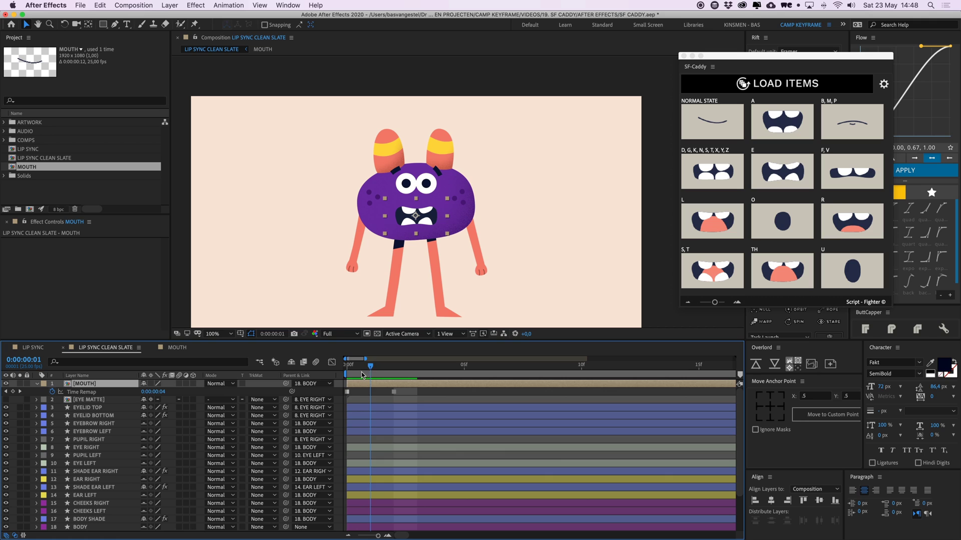
pyautogui.moveTo(360, 374)
pyautogui.mouseDown()
pyautogui.moveTo(388, 374)
pyautogui.moveTo(354, 375)
pyautogui.mouseUp()
pyautogui.click(367, 394)
pyautogui.moveTo(406, 391); pyautogui.dragTo(562, 384)
pyautogui.click(375, 392)
pyautogui.click(591, 384)
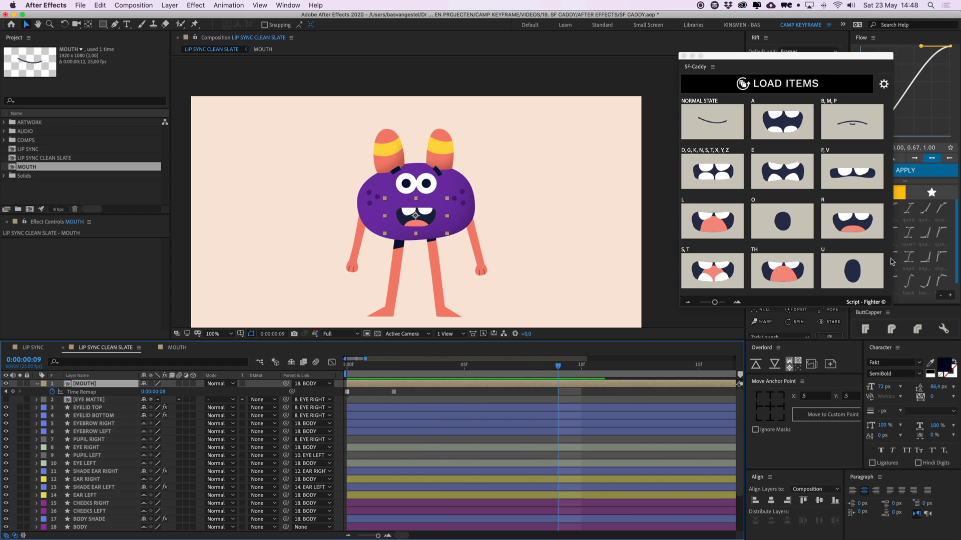
pyautogui.click(856, 270)
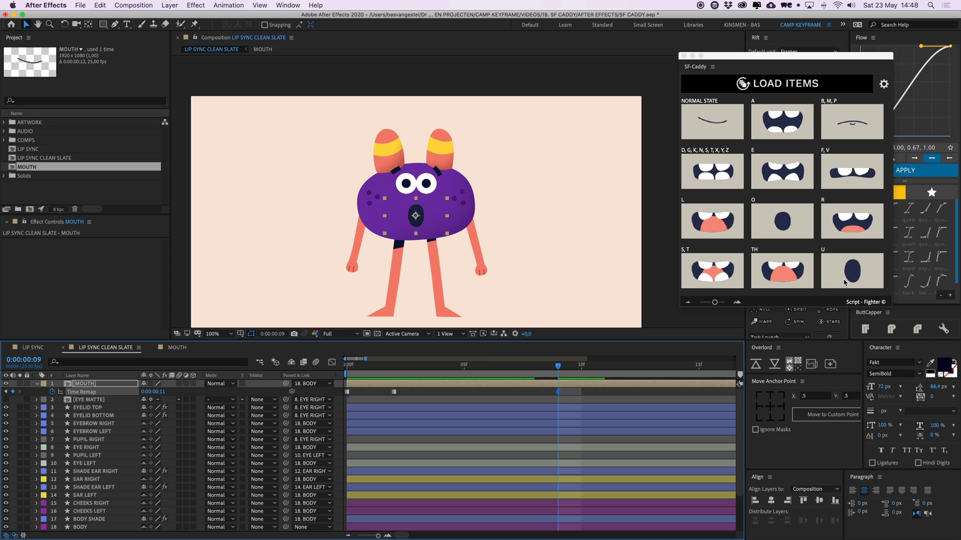
# Inspect the Time Remap keyframes and scrub back to frame 1 to review the mouth shape changes.
pyautogui.click(576, 392)
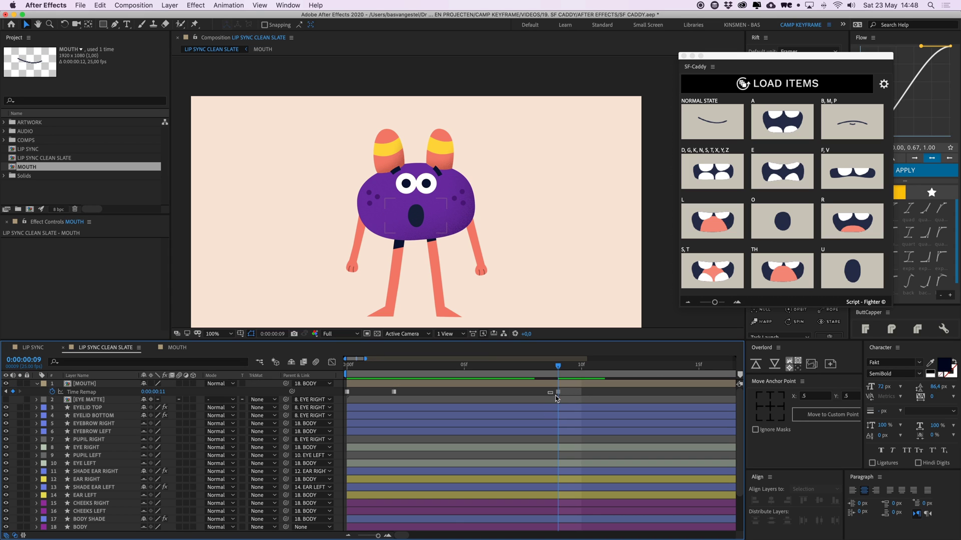
pyautogui.click(560, 393)
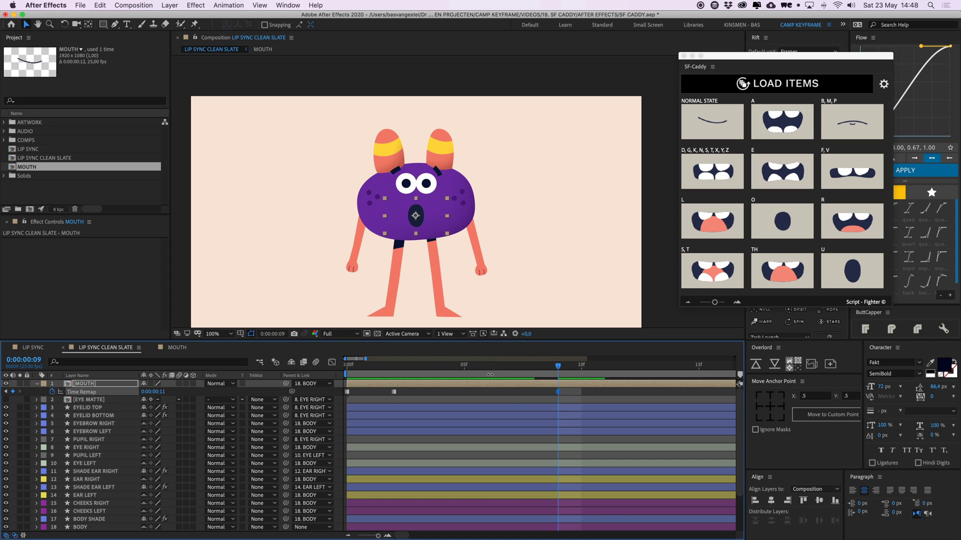
pyautogui.click(502, 392)
pyautogui.click(517, 385)
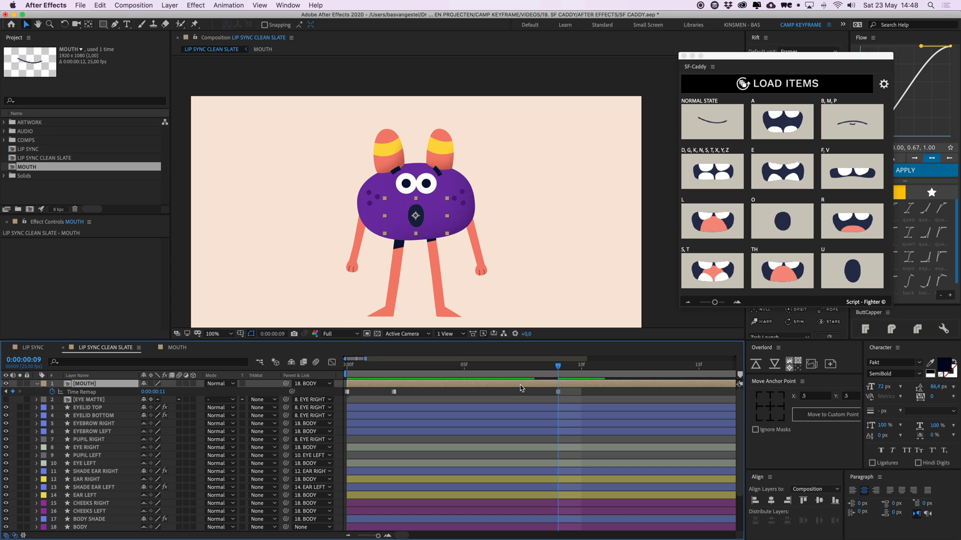
pyautogui.click(535, 370)
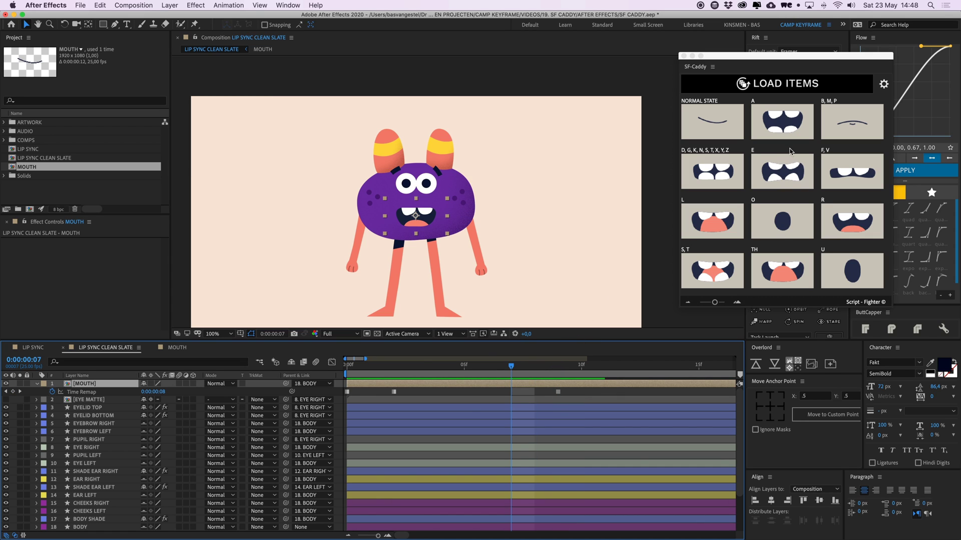
pyautogui.moveTo(512, 381); pyautogui.dragTo(373, 387)
# Reveal the audio waveform of the LIP SYNC AUDIO.m4a layer in the timeline.
pyautogui.click(162, 213)
pyautogui.scroll(-2, 515, 419)
pyautogui.scroll(-3, 430, 503)
pyautogui.hscroll(4, 443, 503)
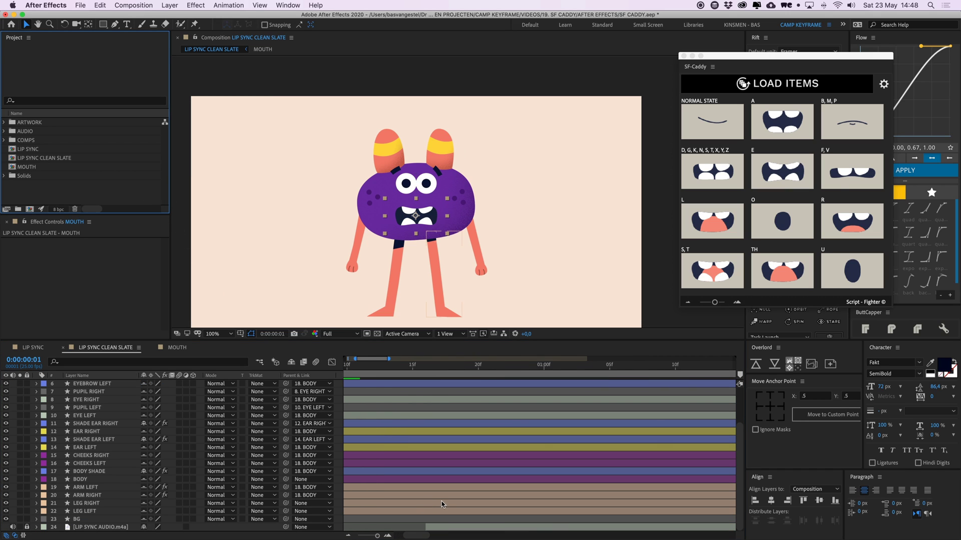
pyautogui.click(36, 530)
pyautogui.click(36, 528)
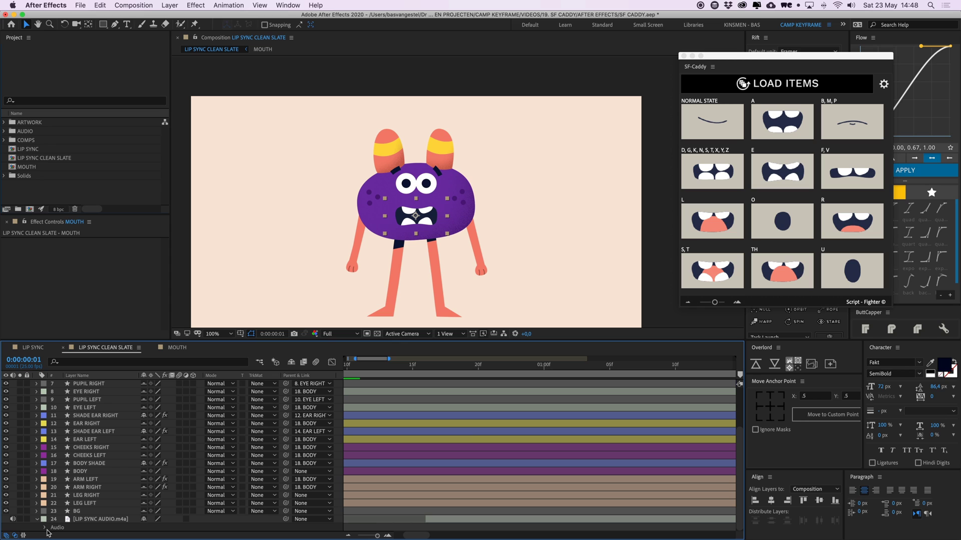
pyautogui.click(46, 528)
pyautogui.click(53, 528)
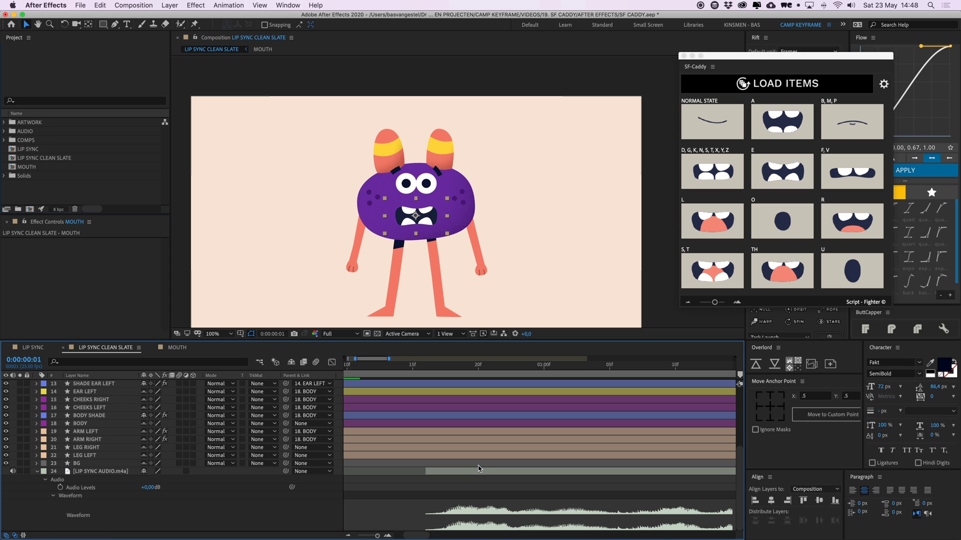
# Delete the MOUTH layer's Time Remap keyframes at frames 2 and 9.
pyautogui.moveTo(429, 368); pyautogui.dragTo(453, 370)
pyautogui.scroll(5, 420, 404)
pyautogui.hscroll(-5, 411, 396)
pyautogui.moveTo(489, 395); pyautogui.dragTo(364, 398)
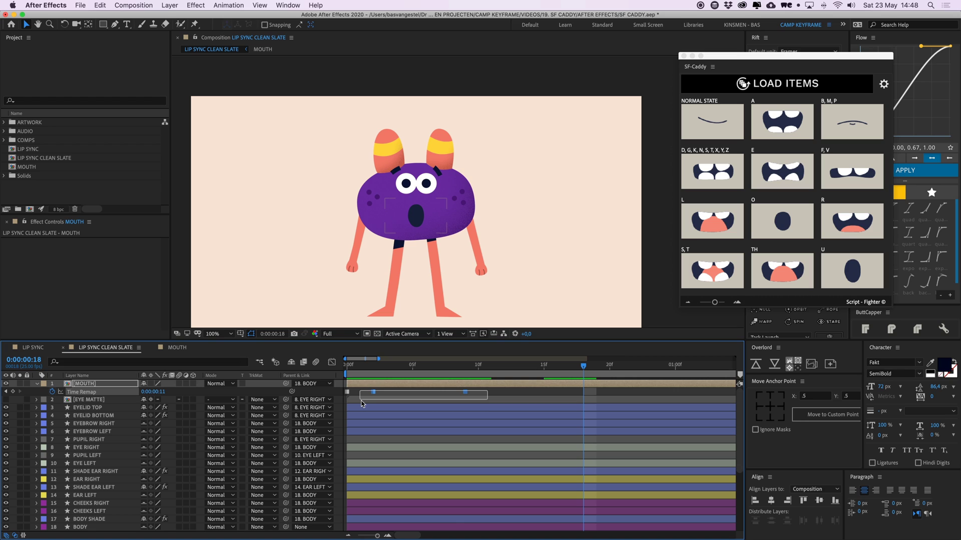
pyautogui.press('Delete')
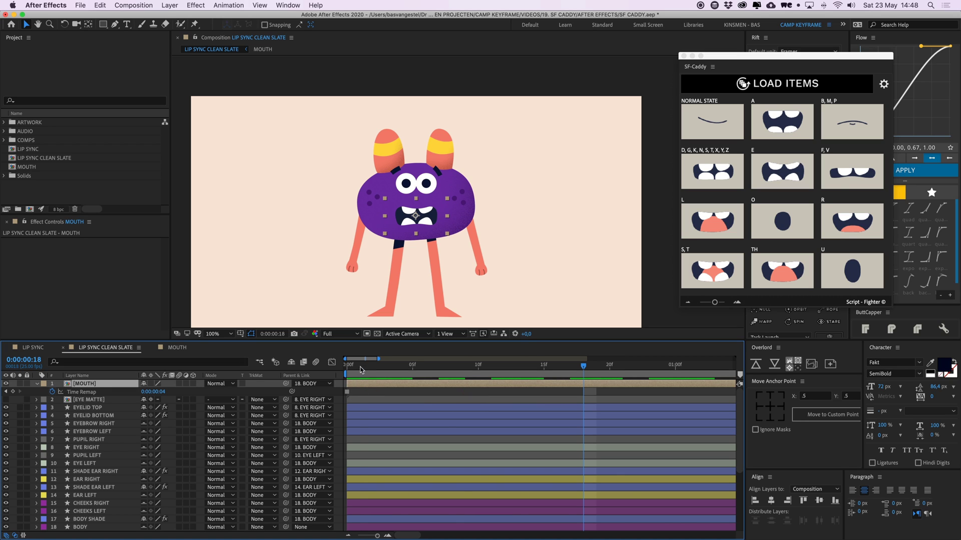
# Set the MOUTH layer to the NORMAL STATE mouth shape at frame 0.
pyautogui.click(345, 373)
pyautogui.click(712, 121)
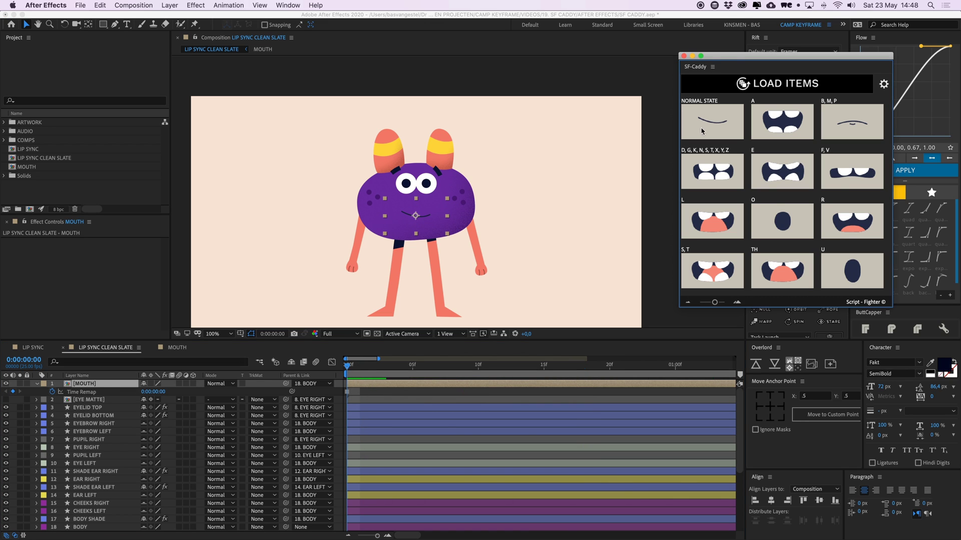
# Locate where the speech begins in the waveform and preview the audio from frame 12.
pyautogui.scroll(-1, 552, 435)
pyautogui.scroll(-5, 552, 415)
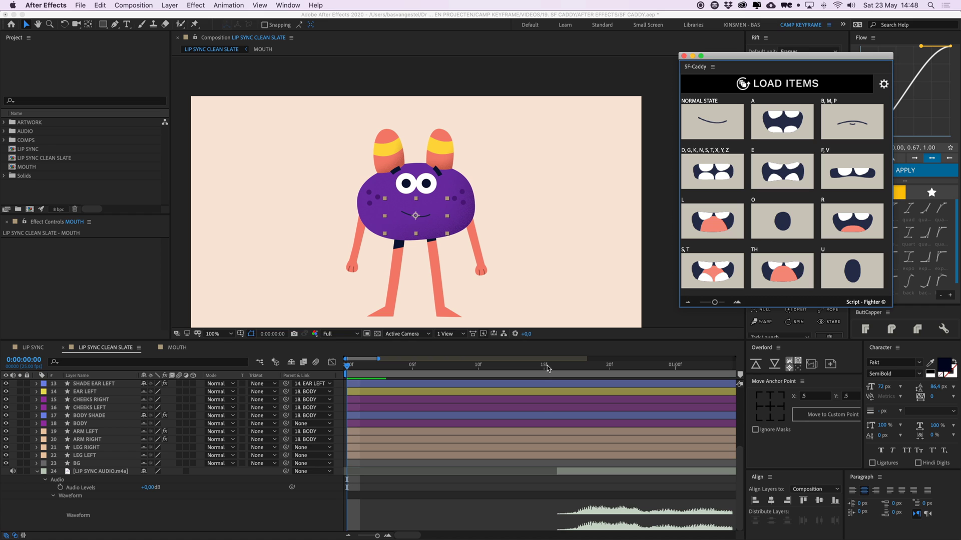
pyautogui.moveTo(547, 368); pyautogui.dragTo(574, 372)
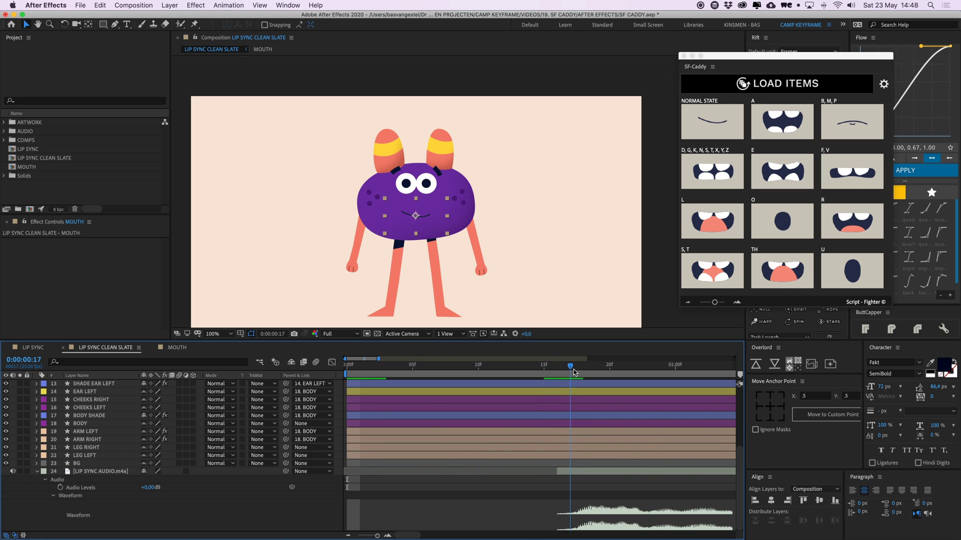
pyautogui.press('-')
pyautogui.press('-')
pyautogui.press('-')
pyautogui.press('-')
pyautogui.press('=')
pyautogui.moveTo(379, 368); pyautogui.dragTo(370, 369)
pyautogui.press('space')
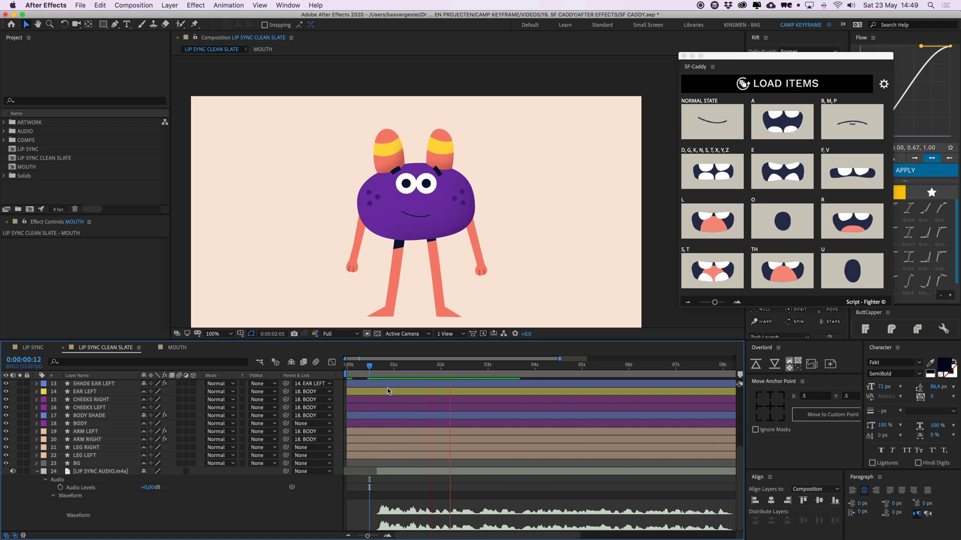
# Scrub the opening sound of the audio and set the mouth to the E shape at frame 18.
pyautogui.moveTo(377, 366); pyautogui.dragTo(380, 374)
pyautogui.scroll(5, 373, 459)
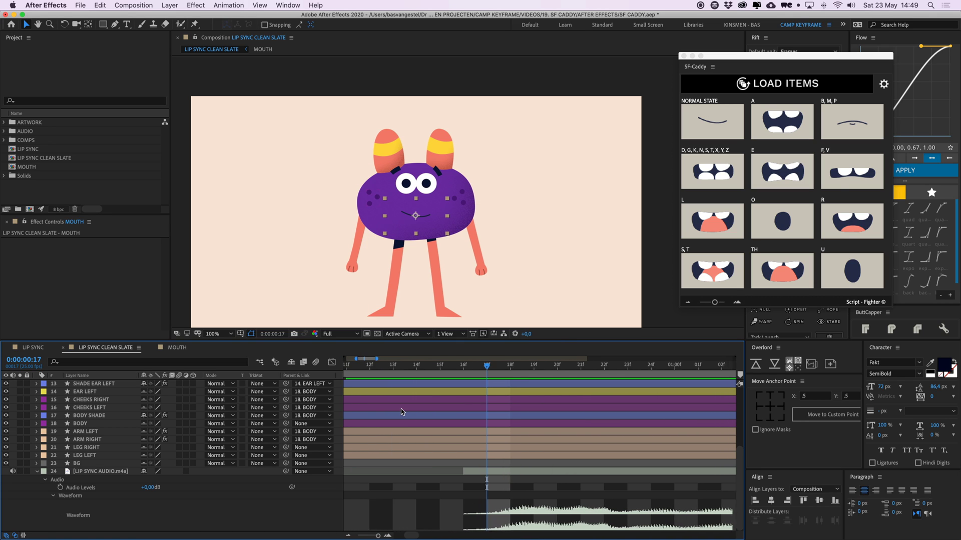
pyautogui.hscroll(-1, 463, 398)
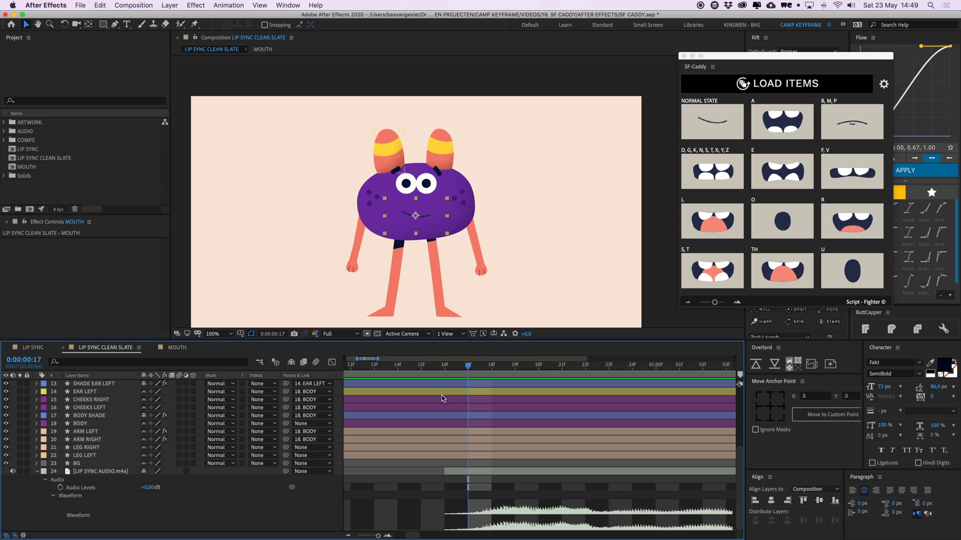
pyautogui.moveTo(465, 368)
pyautogui.mouseDown()
pyautogui.moveTo(509, 379)
pyautogui.moveTo(452, 376)
pyautogui.mouseUp()
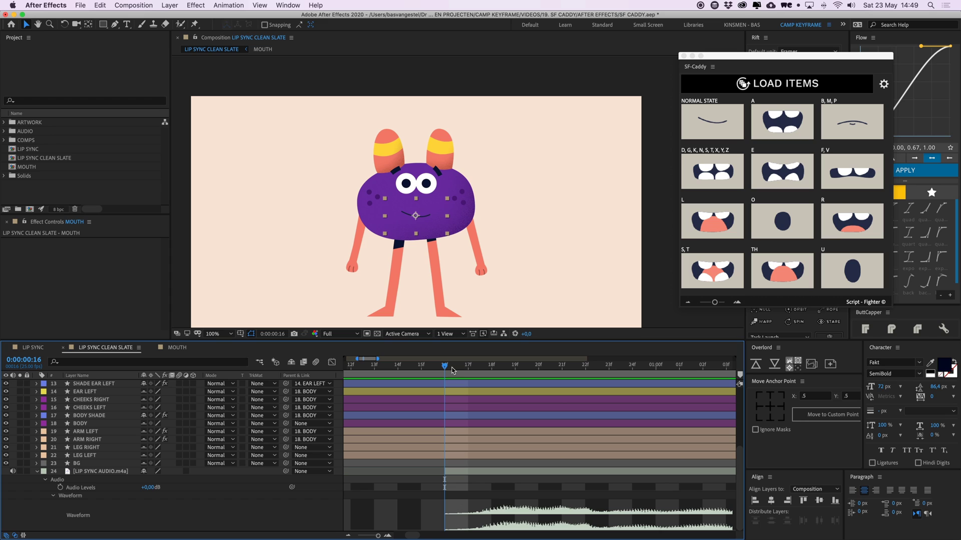
pyautogui.moveTo(452, 368); pyautogui.dragTo(506, 375)
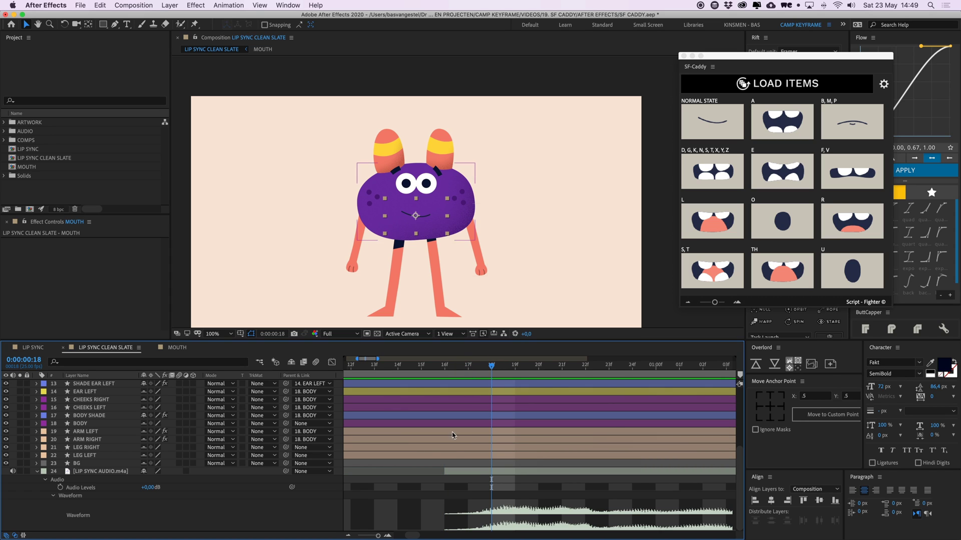
pyautogui.click(800, 177)
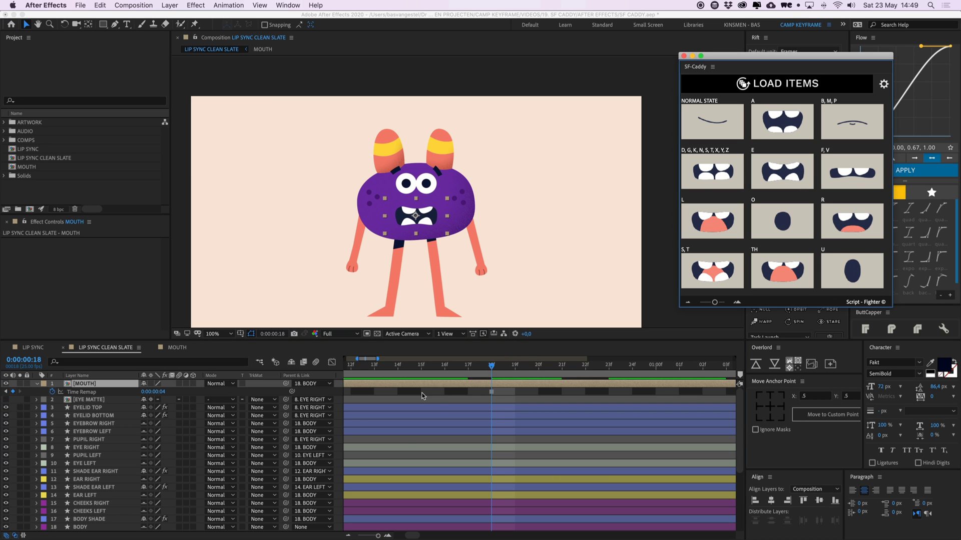
# Bring the LIP SYNC AUDIO.m4a layer to the top of the layer stack, above MOUTH.
pyautogui.scroll(-8, 404, 441)
pyautogui.click(87, 473)
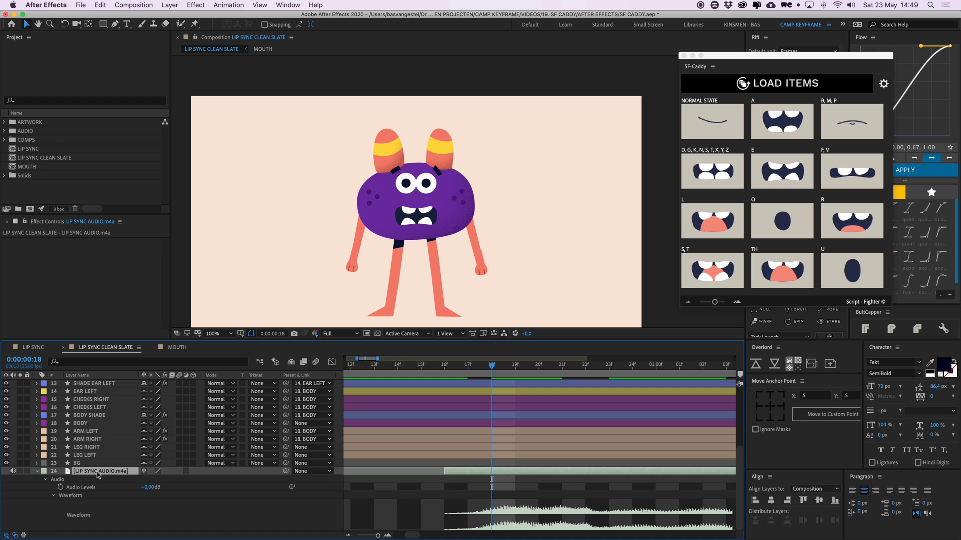
pyautogui.press('super+shift+bracketright')
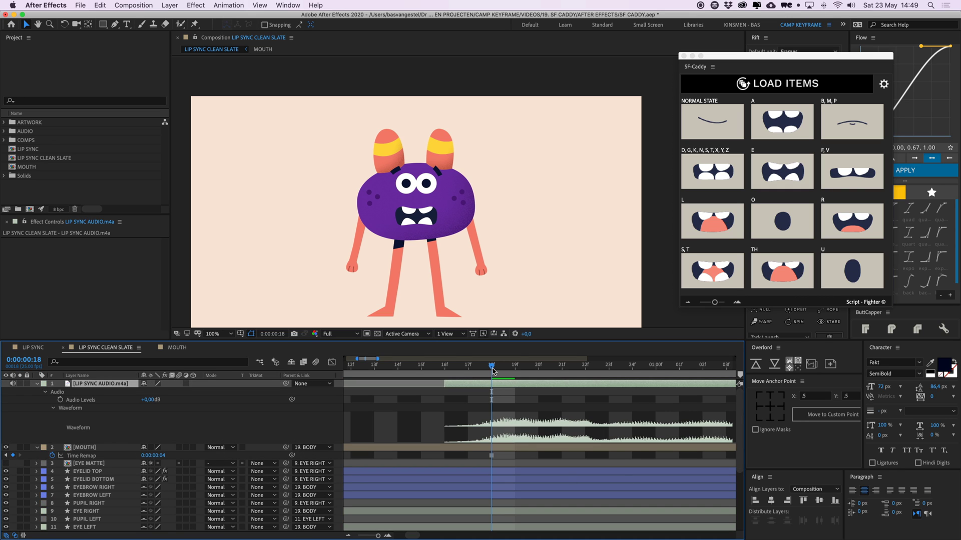
# Scrub to the following sound and set the MOUTH layer to the F, V shape at frame 22.
pyautogui.moveTo(493, 370); pyautogui.dragTo(595, 379)
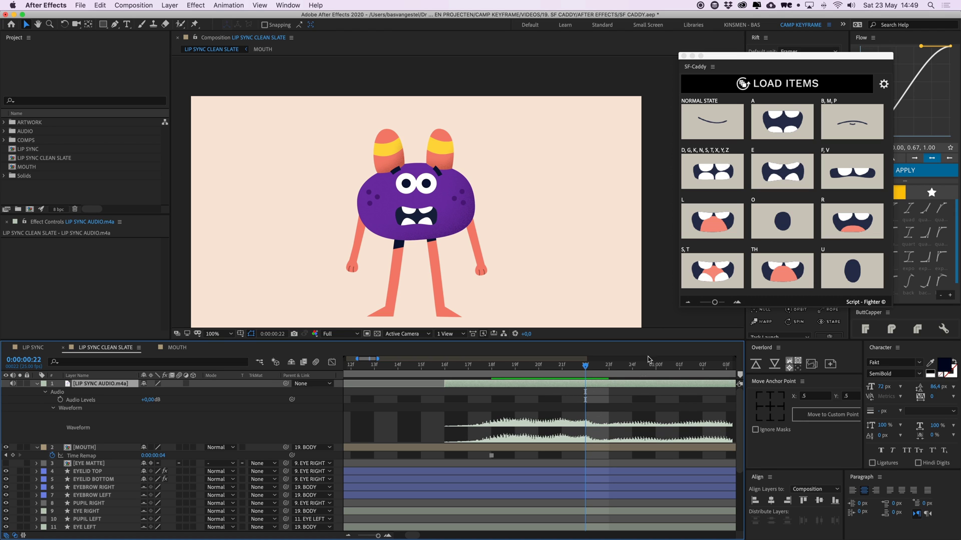
pyautogui.click(857, 172)
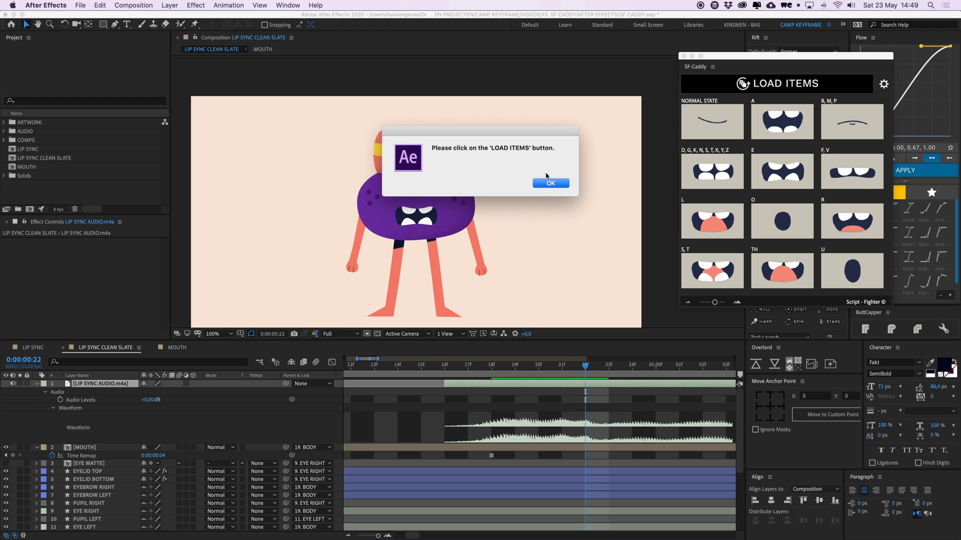
pyautogui.click(550, 183)
pyautogui.click(512, 448)
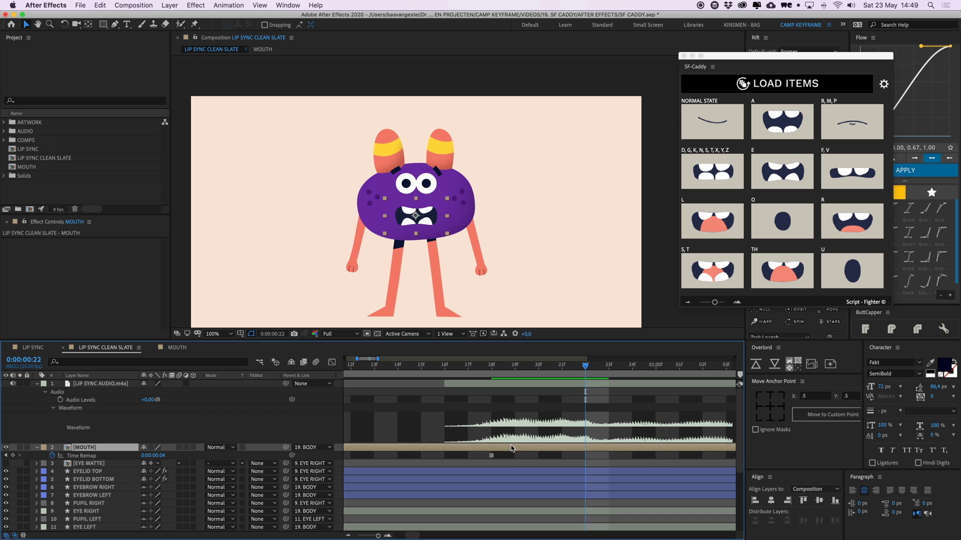
pyautogui.click(836, 171)
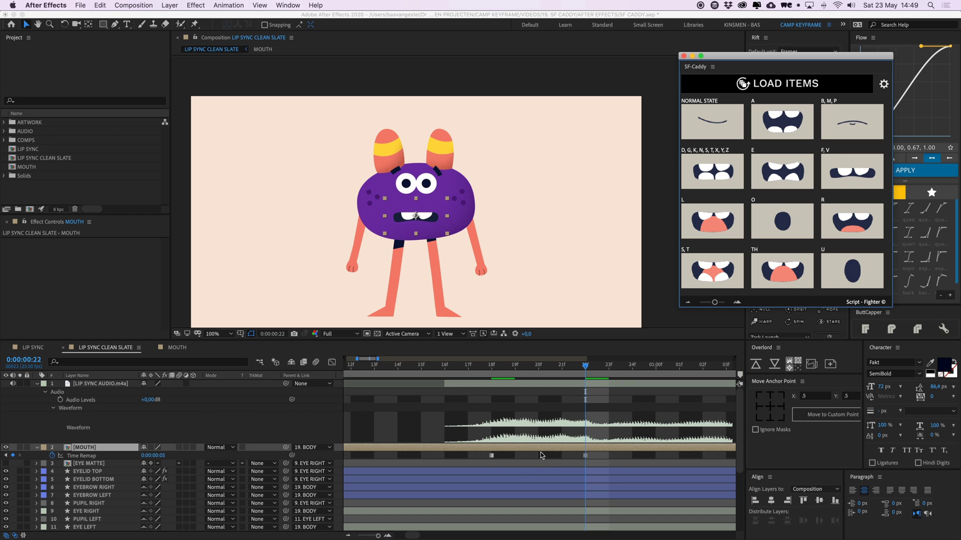
# Scrub the audio past the F, V keyframe and set the mouth to the E shape at frame 24.
pyautogui.click(585, 369)
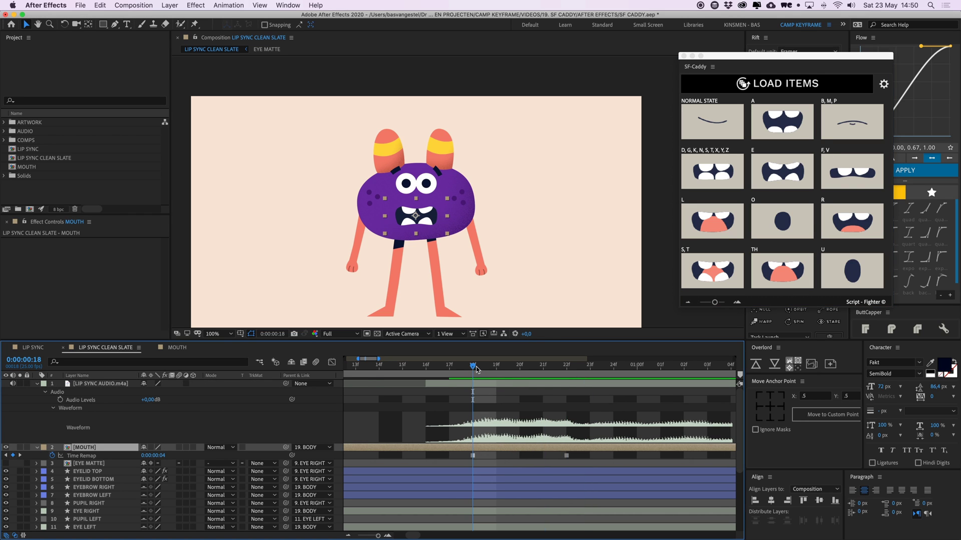
pyautogui.moveTo(474, 370); pyautogui.dragTo(558, 378)
pyautogui.press('pagedown')
pyautogui.hscroll(5, 502, 414)
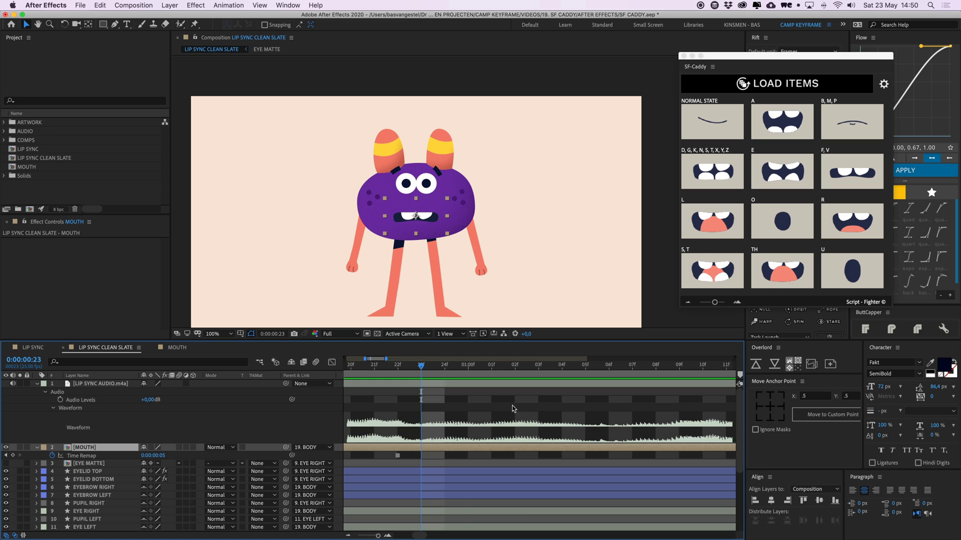
pyautogui.scroll(-2, 484, 413)
pyautogui.moveTo(425, 369)
pyautogui.mouseDown()
pyautogui.moveTo(397, 371)
pyautogui.moveTo(433, 378)
pyautogui.mouseUp()
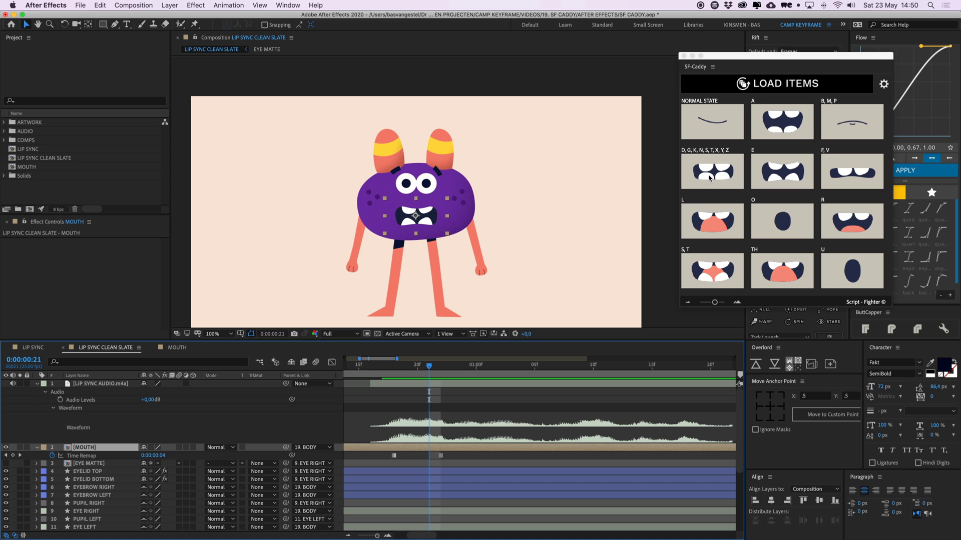
pyautogui.moveTo(449, 373)
pyautogui.mouseDown()
pyautogui.moveTo(404, 370)
pyautogui.moveTo(466, 375)
pyautogui.mouseUp()
pyautogui.click(755, 175)
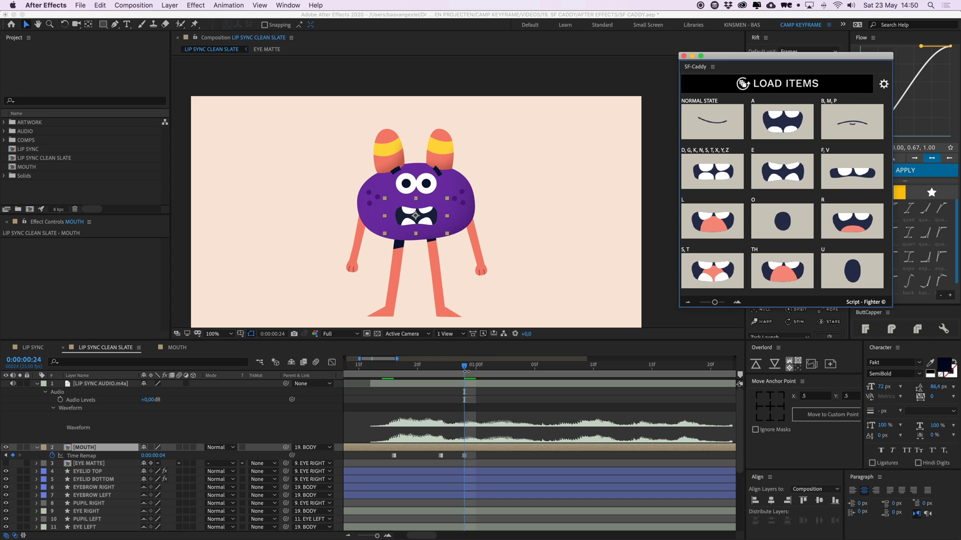
# Scrub the audio and set the MOUTH layer to the O shape at 1:01 and the D, G, K, N, S, T, X, Y, Z shape at 1:03.
pyautogui.moveTo(465, 369); pyautogui.dragTo(488, 371)
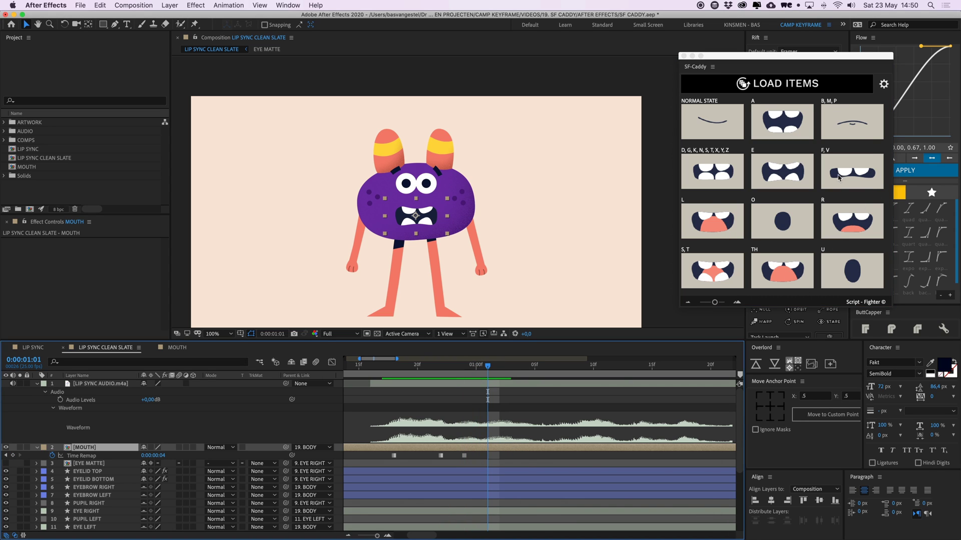
pyautogui.click(767, 224)
pyautogui.moveTo(498, 368); pyautogui.dragTo(513, 371)
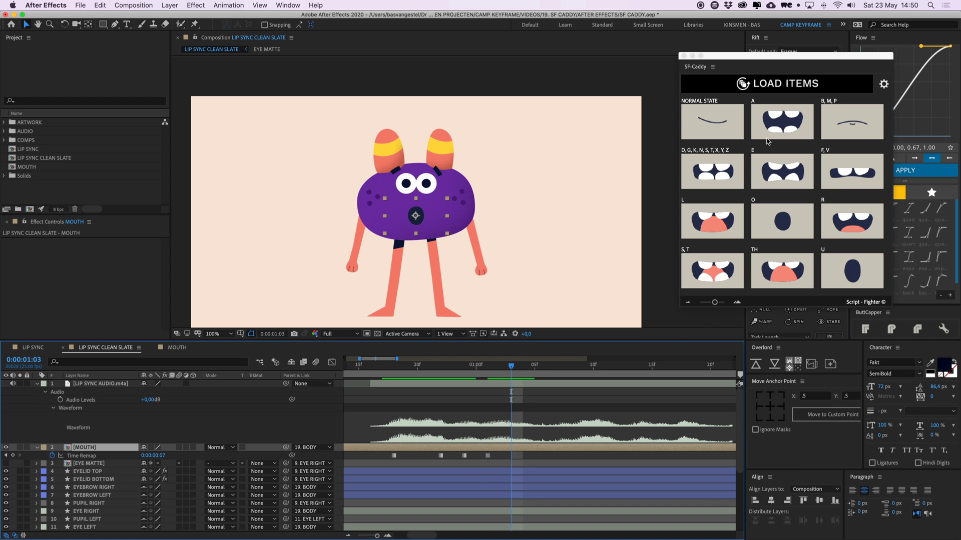
pyautogui.click(711, 176)
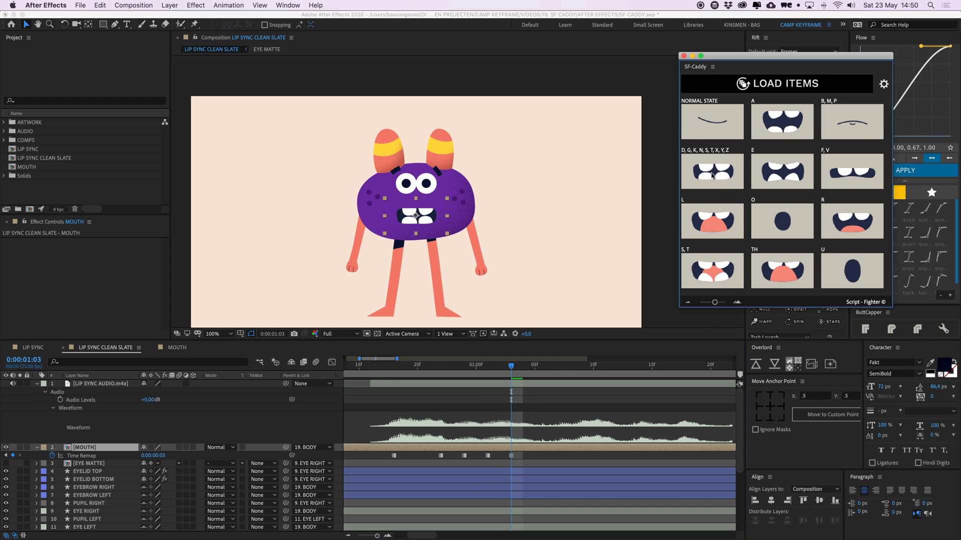
pyautogui.moveTo(511, 368); pyautogui.dragTo(513, 390)
pyautogui.press('space')
pyautogui.press('space')
# Open the SF-Caddy settings and review the button options and shortcut keys.
pyautogui.click(884, 83)
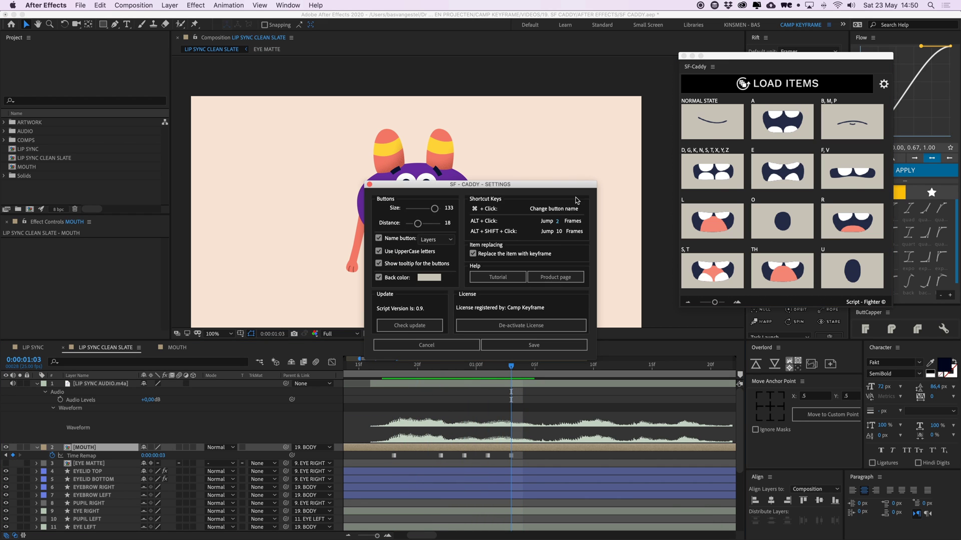
pyautogui.moveTo(525, 185); pyautogui.dragTo(253, 124)
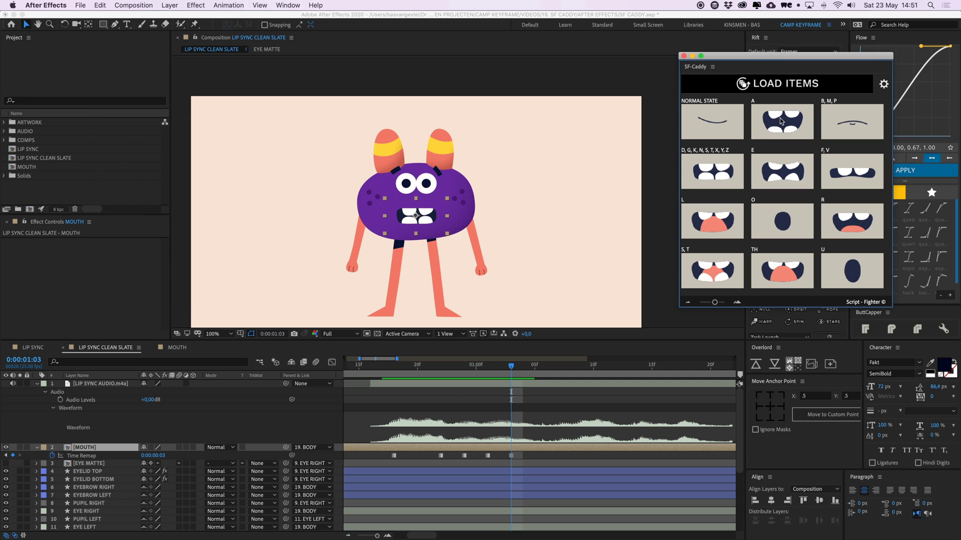
# Rename the A mouth-shape button in SF-Caddy to AAAAAAA and restore its name to A.
pyautogui.moveTo(774, 61); pyautogui.dragTo(763, 61)
pyautogui.click(770, 125)
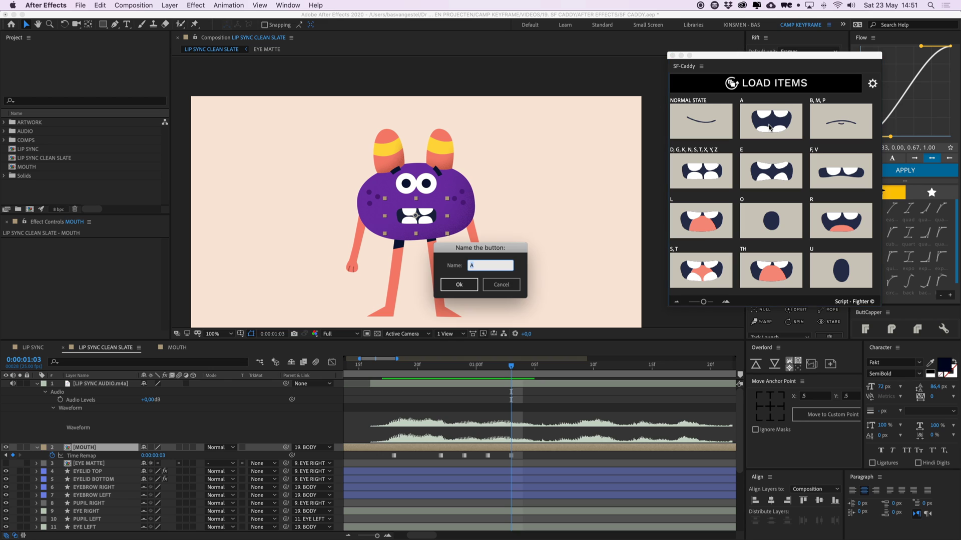
pyautogui.write('AAAAAAA')
pyautogui.click(472, 288)
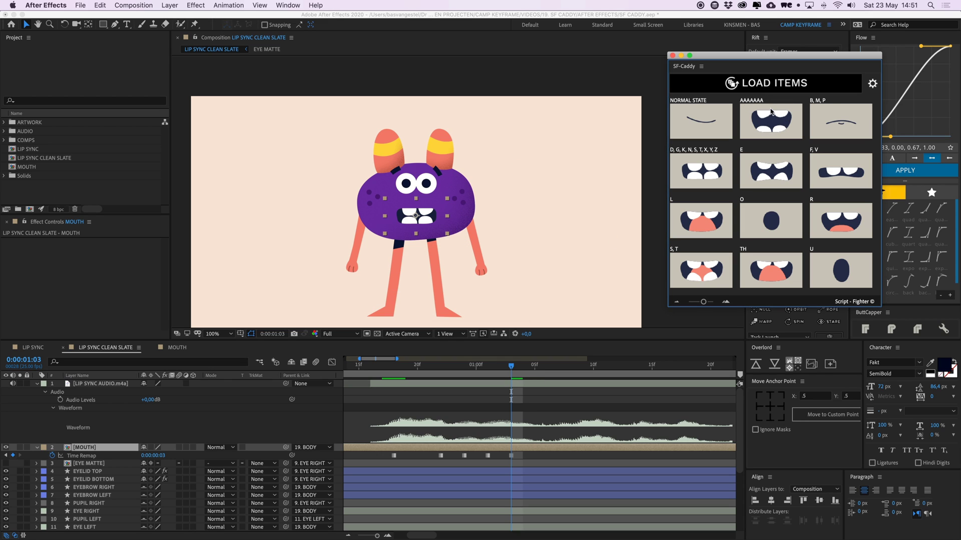
pyautogui.click(769, 126)
pyautogui.write('A')
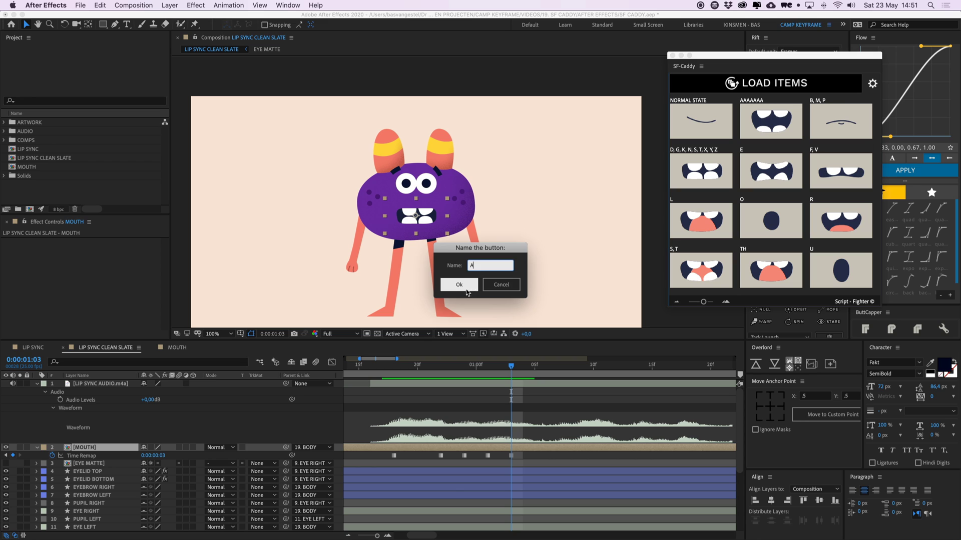
pyautogui.click(465, 288)
# Scrub the audio and set the MOUTH layer to the L shape at 1:07, deleting the first keyframe there and reapplying the shape.
pyautogui.moveTo(525, 366); pyautogui.dragTo(559, 373)
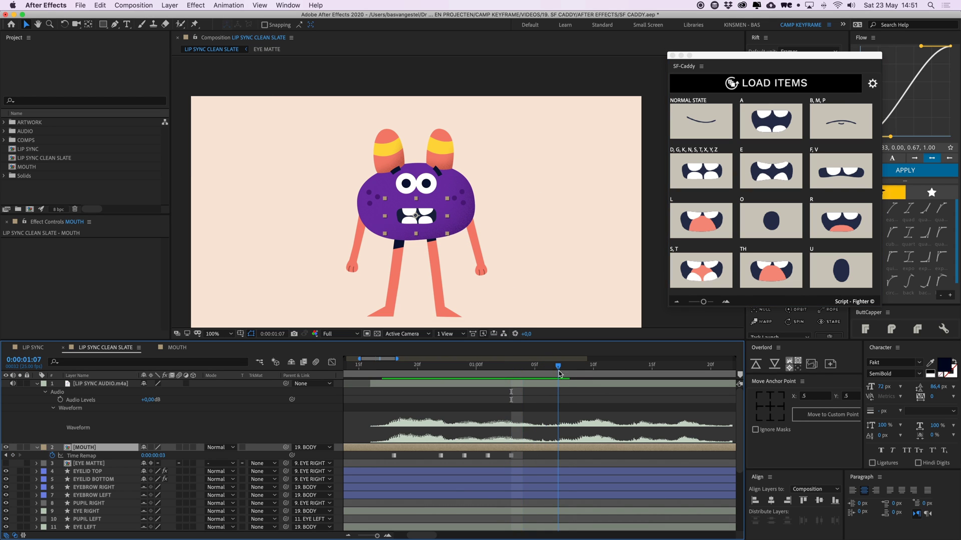
pyautogui.click(701, 226)
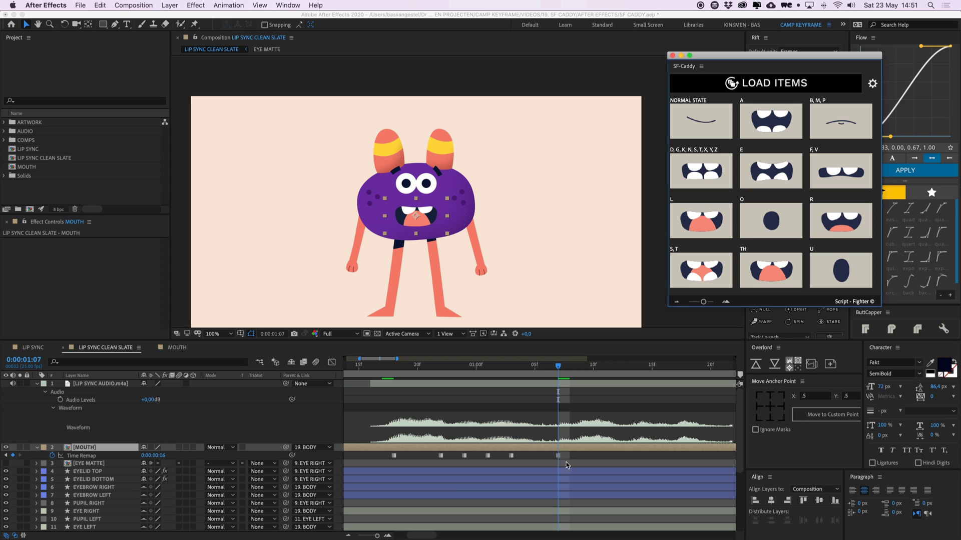
pyautogui.click(558, 456)
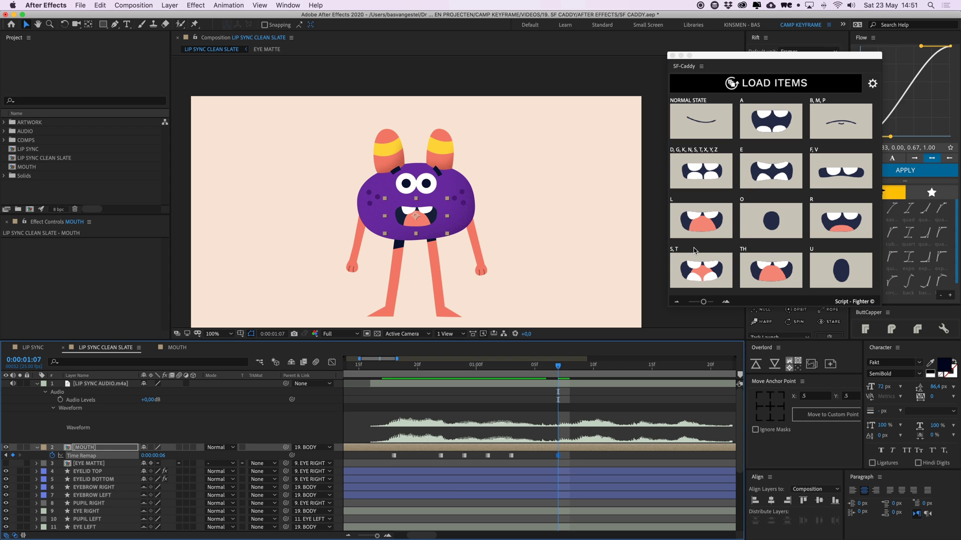
pyautogui.press('Delete')
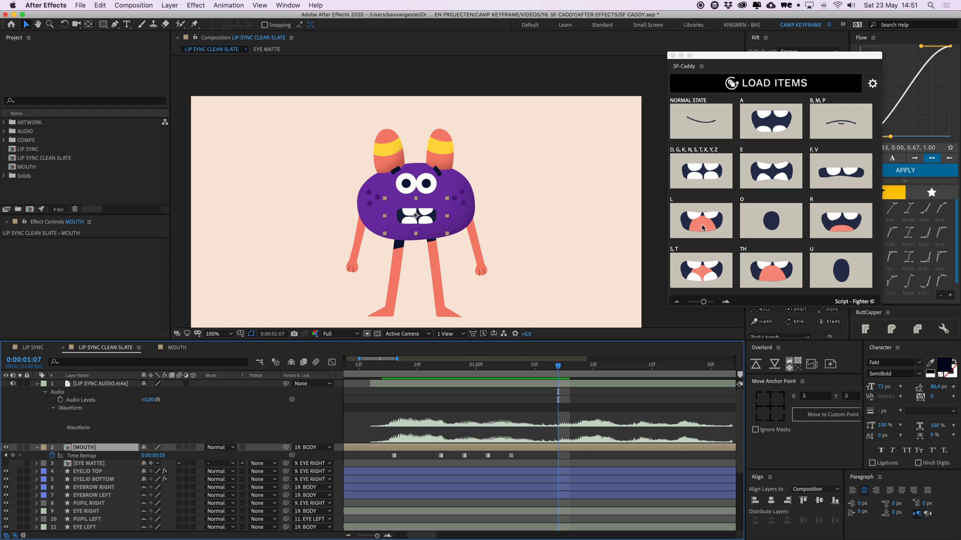
pyautogui.click(705, 227)
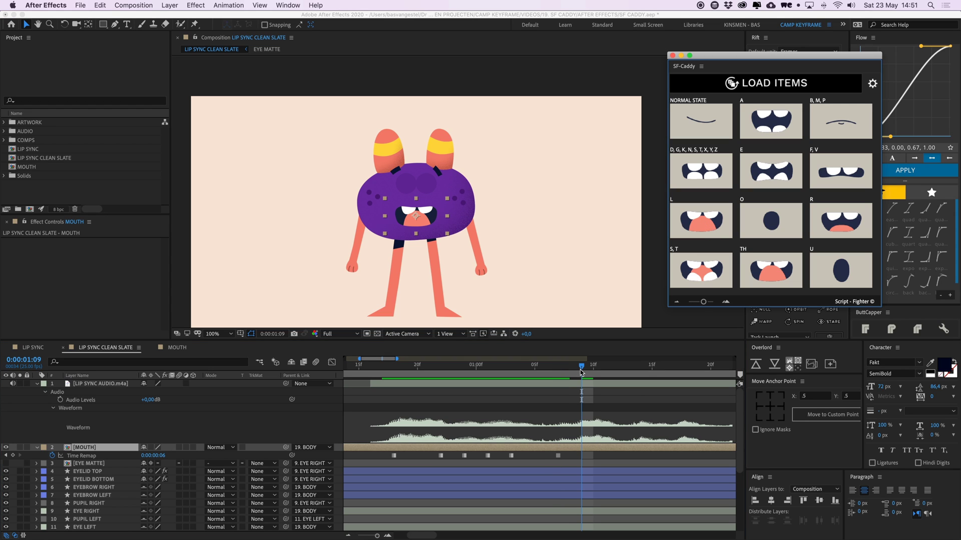
# Set the MOUTH layer to the S, T shape at 1:13 and jump ahead 10 frames to 1:23.
pyautogui.hscroll(5, 558, 428)
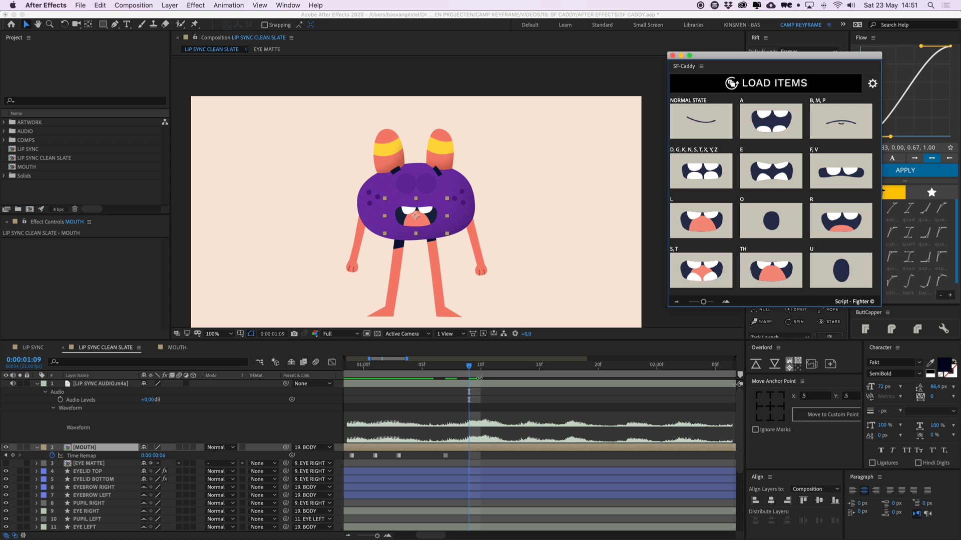
pyautogui.moveTo(481, 367); pyautogui.dragTo(518, 367)
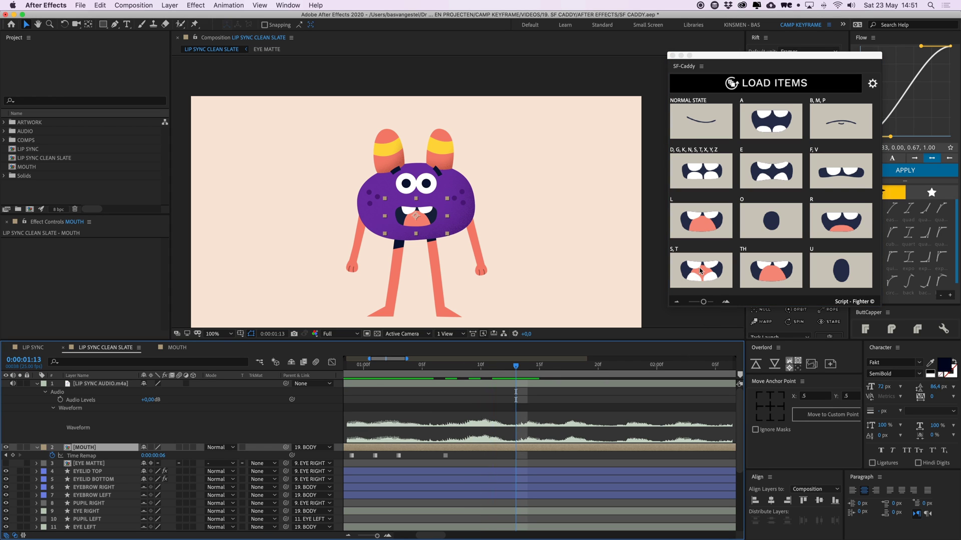
pyautogui.click(701, 270)
pyautogui.hotkey('shift', 'pagedown')
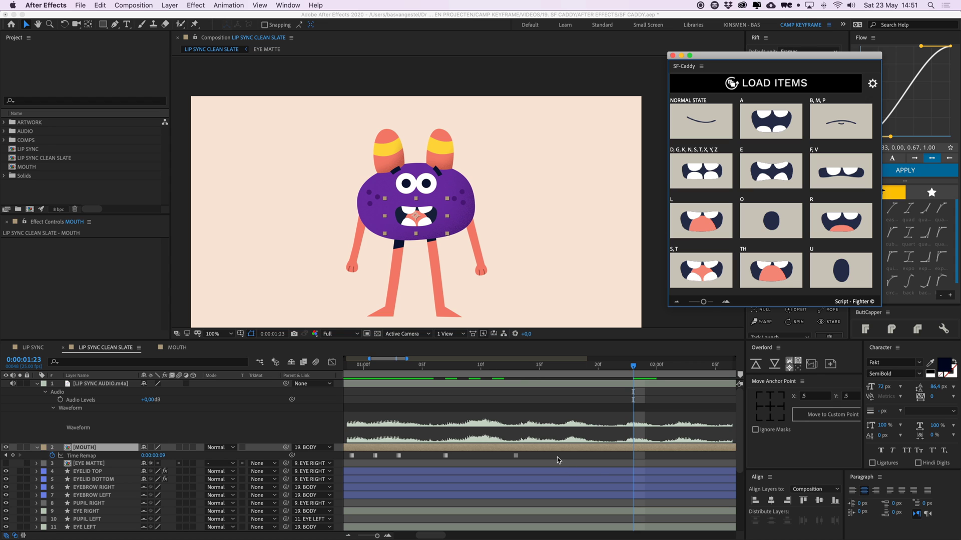
pyautogui.press('-')
pyautogui.click(525, 458)
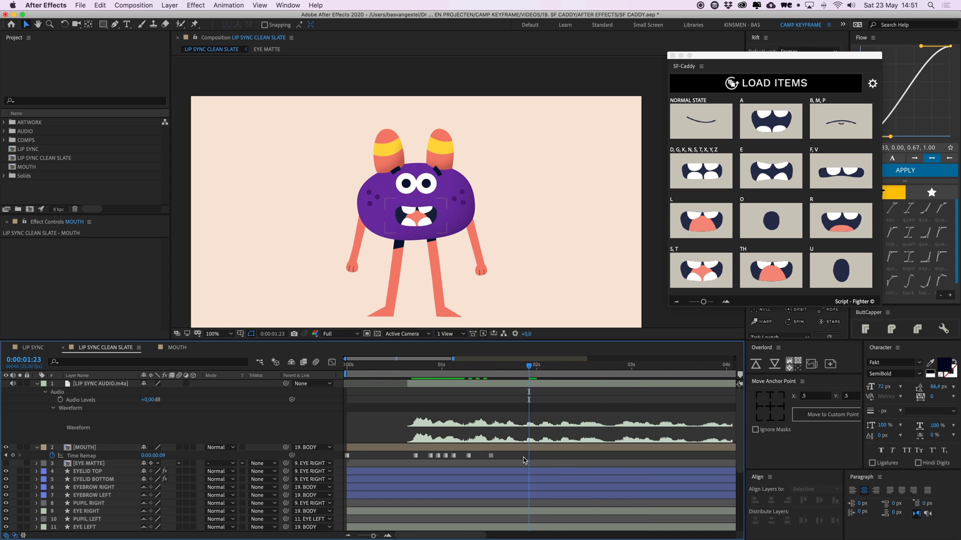
# Open the LIP SYNC composition, clear the selection, and scrub and play the start of its mouth animation.
pyautogui.click(33, 348)
pyautogui.click(329, 423)
pyautogui.press('super+shift+a')
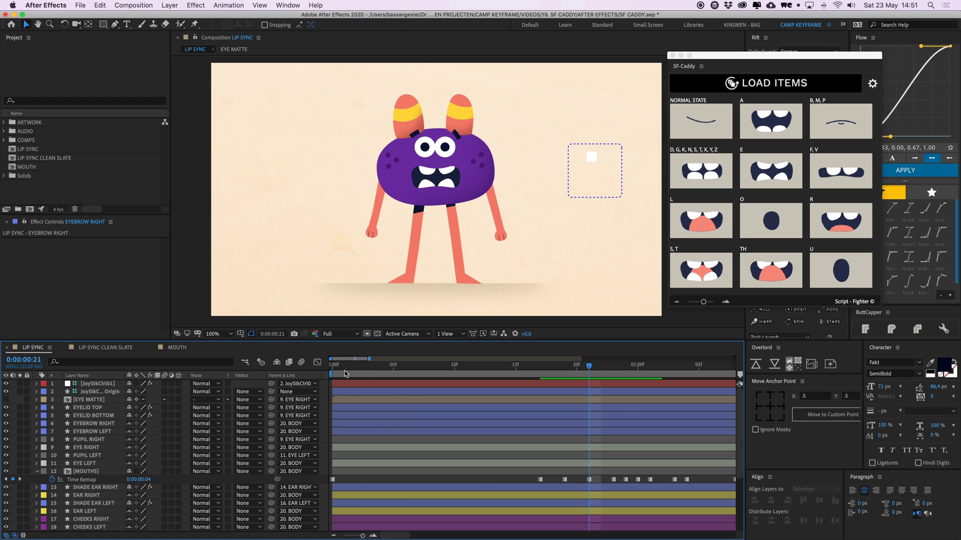
pyautogui.moveTo(344, 371); pyautogui.dragTo(391, 373)
pyautogui.press('space')
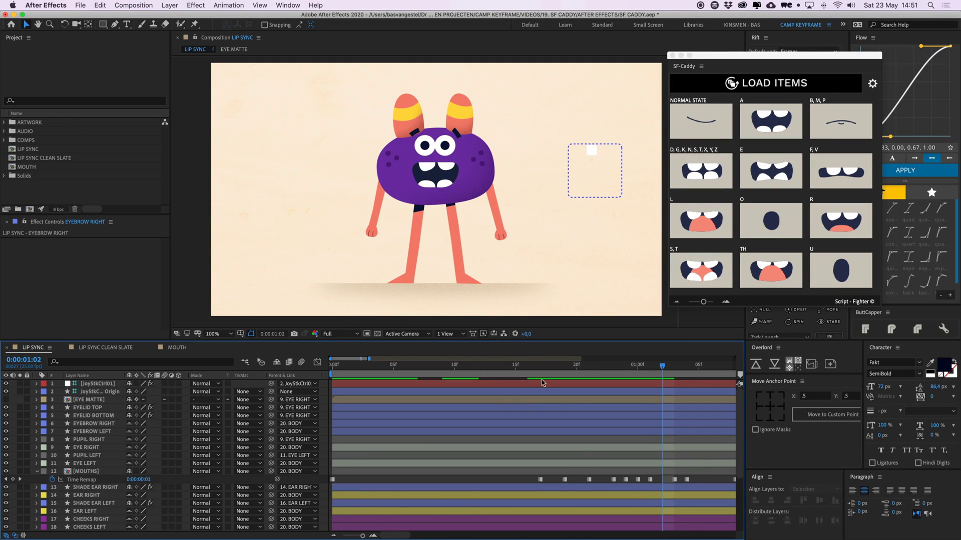
# Examine the MOUTHS layer's Time Remap keyframes across the LIP SYNC composition and play back the lip-sync animation.
pyautogui.click(84, 471)
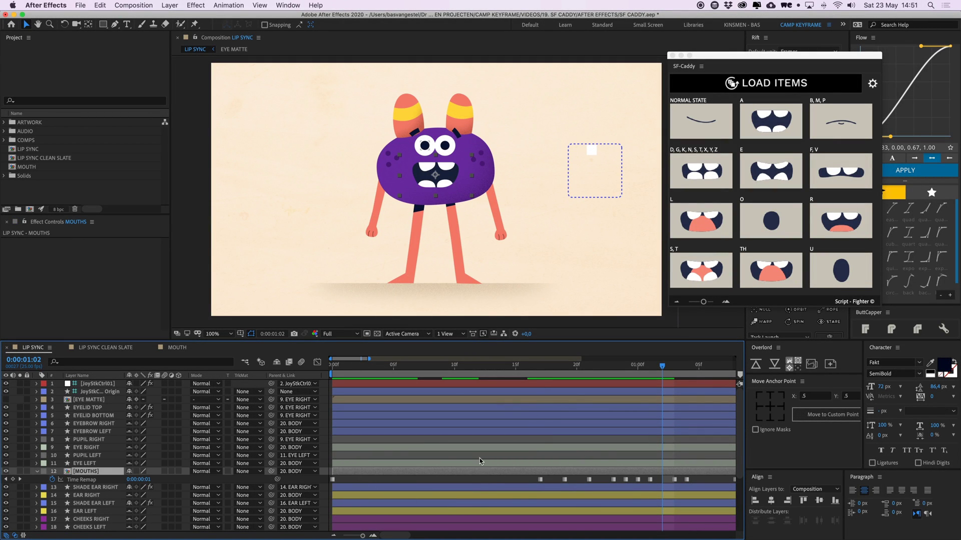
pyautogui.press('-')
pyautogui.press('-')
pyautogui.press('-')
pyautogui.press('-')
pyautogui.press('-')
pyautogui.moveTo(341, 477); pyautogui.dragTo(579, 485)
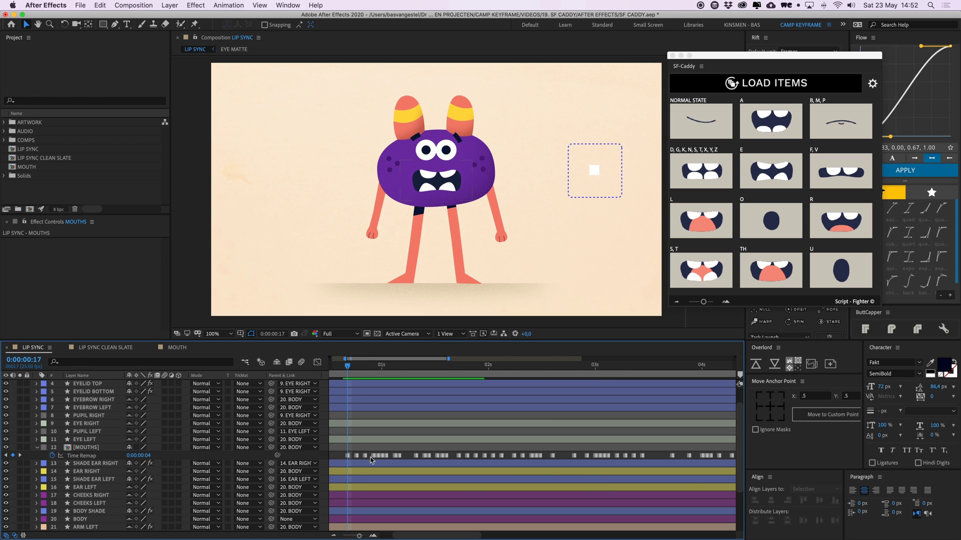
pyautogui.press('space')
pyautogui.press('space')
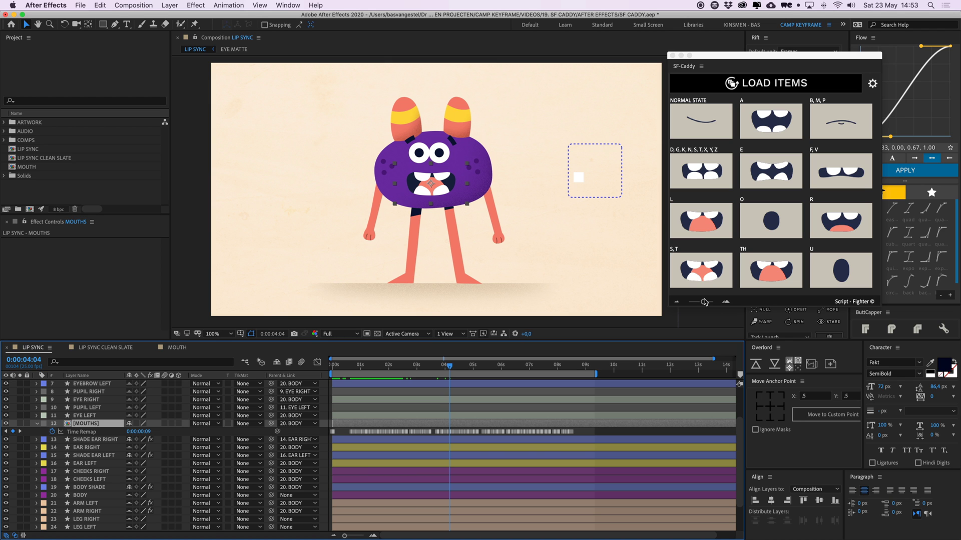
pyautogui.click(701, 5)
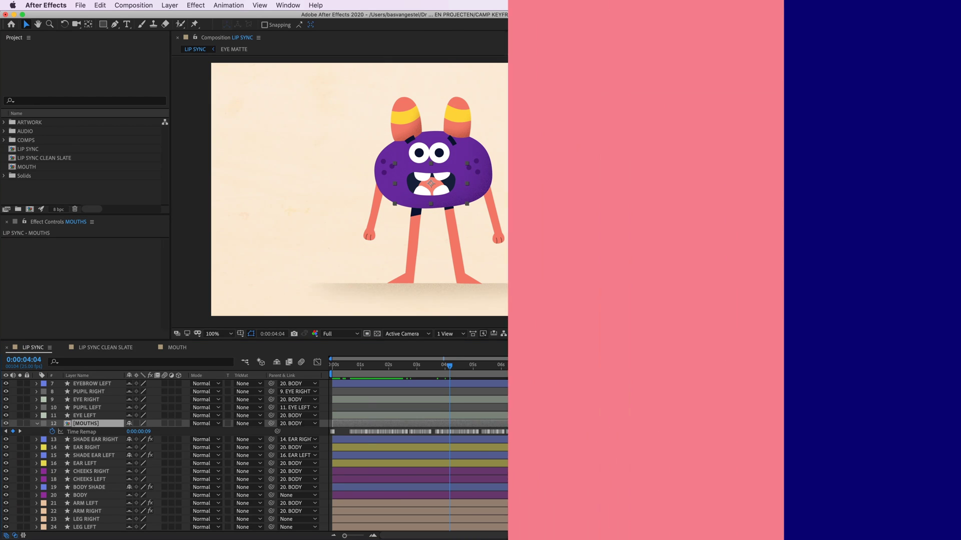